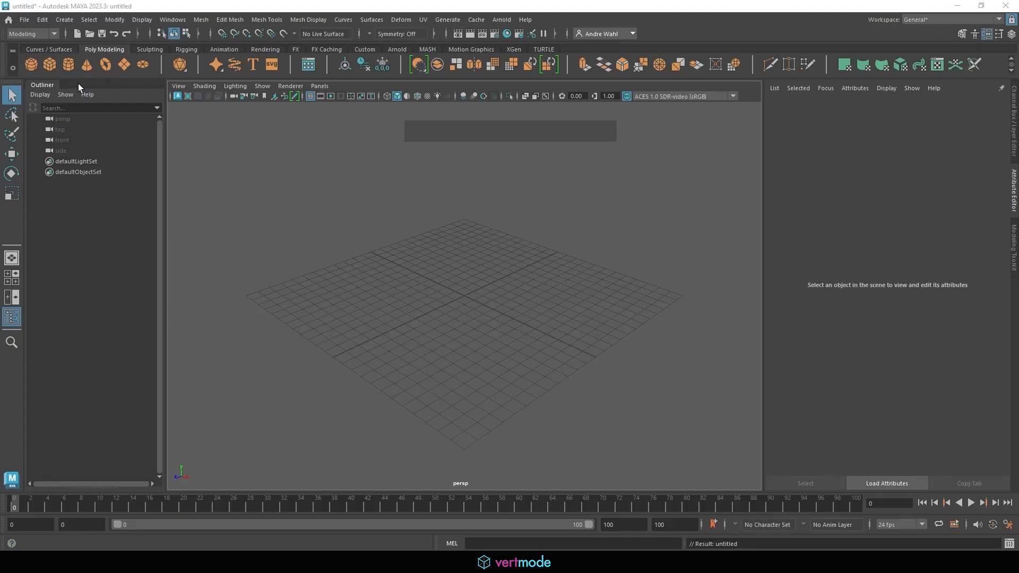
- Create a polygon cube, pCube1, at the grid centre from the Poly Modeling shelf
click(52, 62)
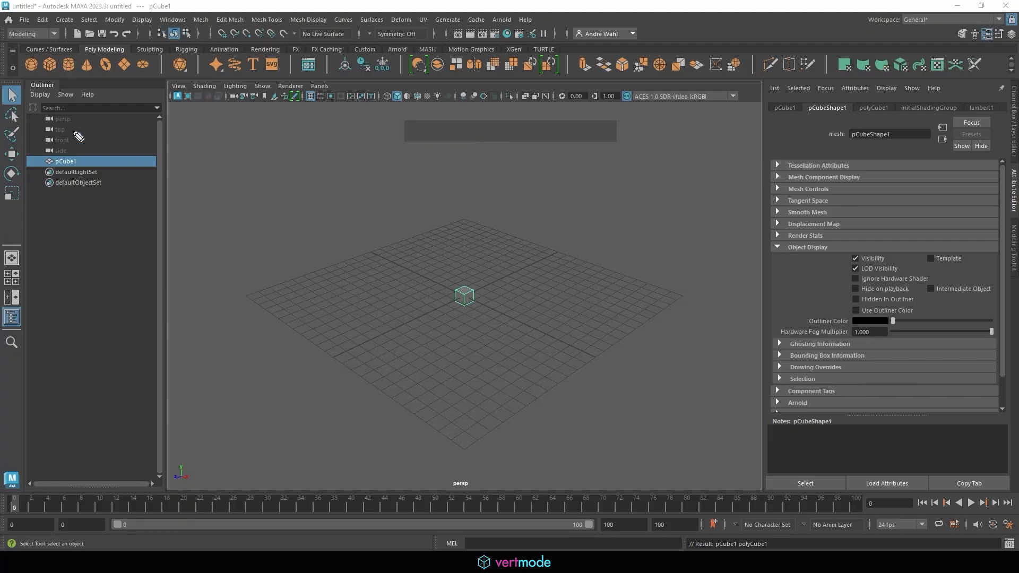
- Replace the Attribute Editor with the Channel Box showing pCube1's Translate 0, Rotate 0, Scale 1
click(12, 154)
mouse_move(26, 158)
mouse_down()
mouse_move(218, 155)
mouse_move(228, 141)
mouse_move(244, 155)
mouse_move(237, 133)
mouse_move(235, 159)
mouse_move(257, 157)
mouse_move(262, 139)
mouse_move(269, 152)
mouse_move(270, 135)
mouse_up()
mouse_move(297, 179)
mouse_down()
mouse_move(314, 166)
mouse_move(359, 167)
mouse_up()
drag(312, 206, 456, 184)
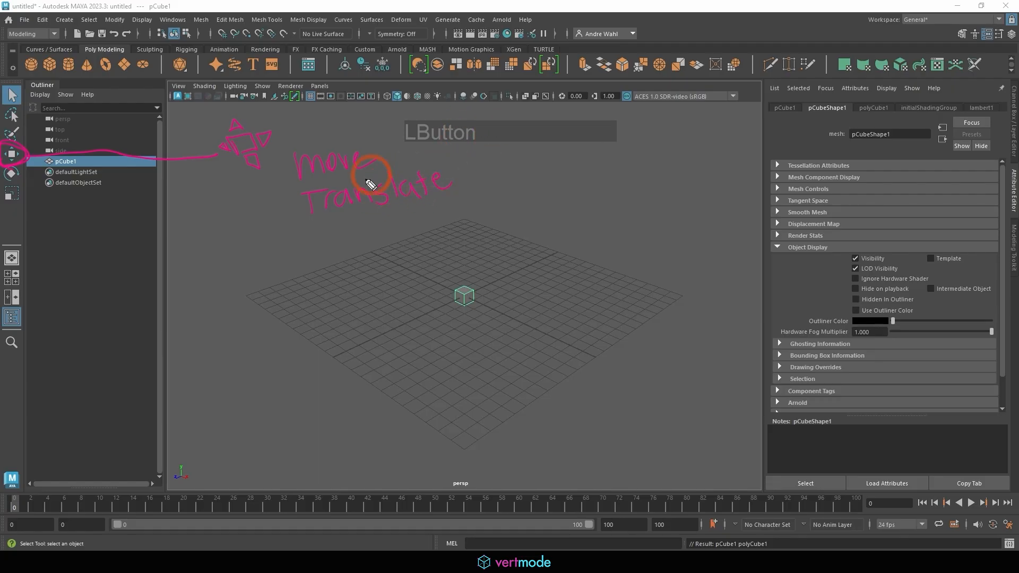
click(1010, 36)
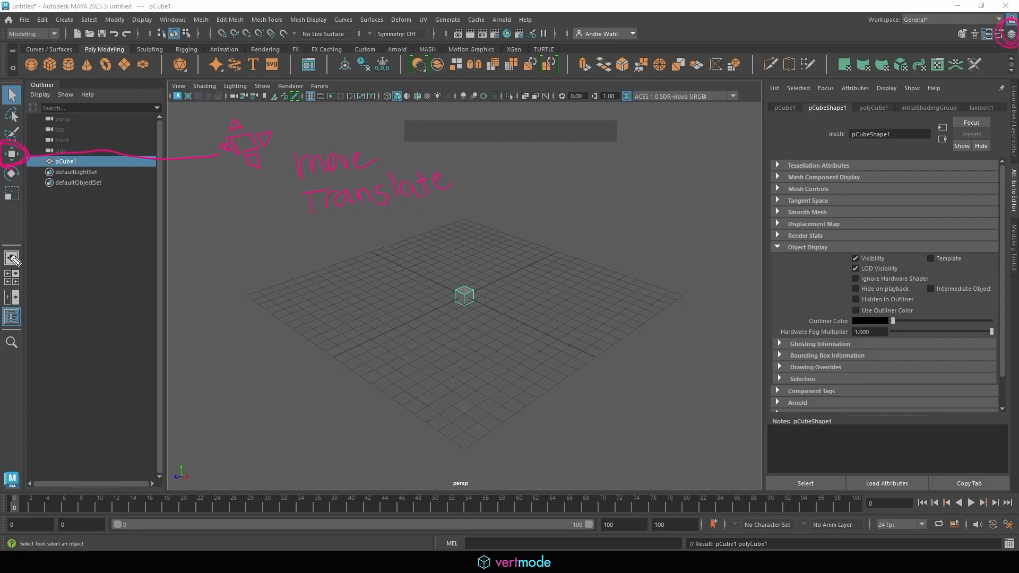
click(1011, 33)
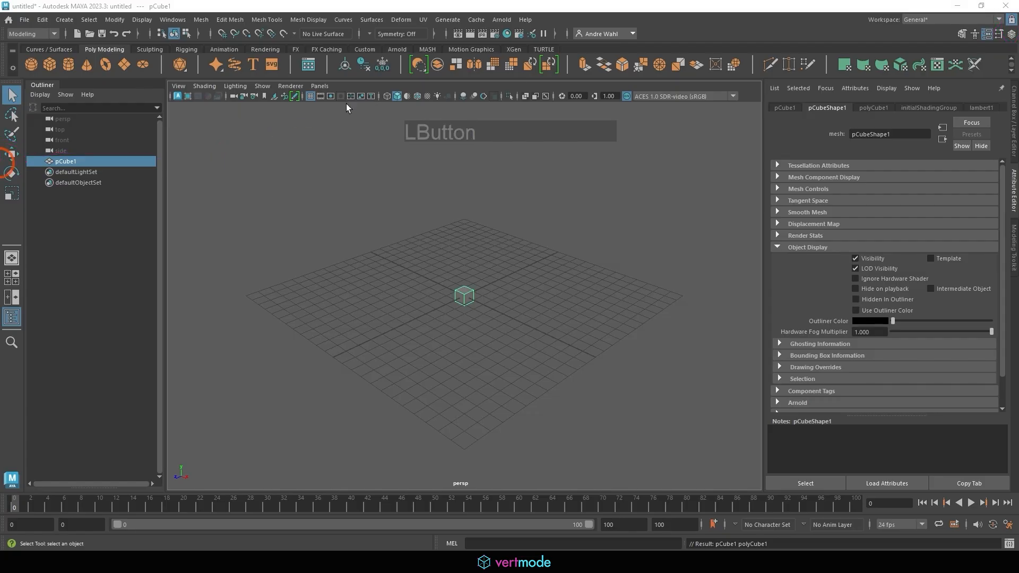
click(1010, 33)
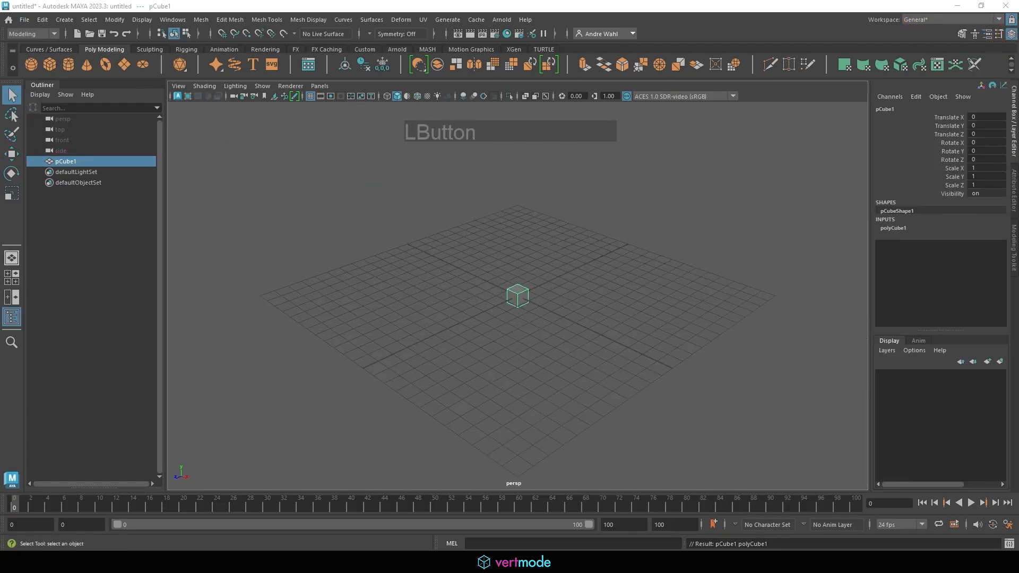
- Switch to the Move tool (W), then deselect and reselect pCube1 to show its move handles
key(w)
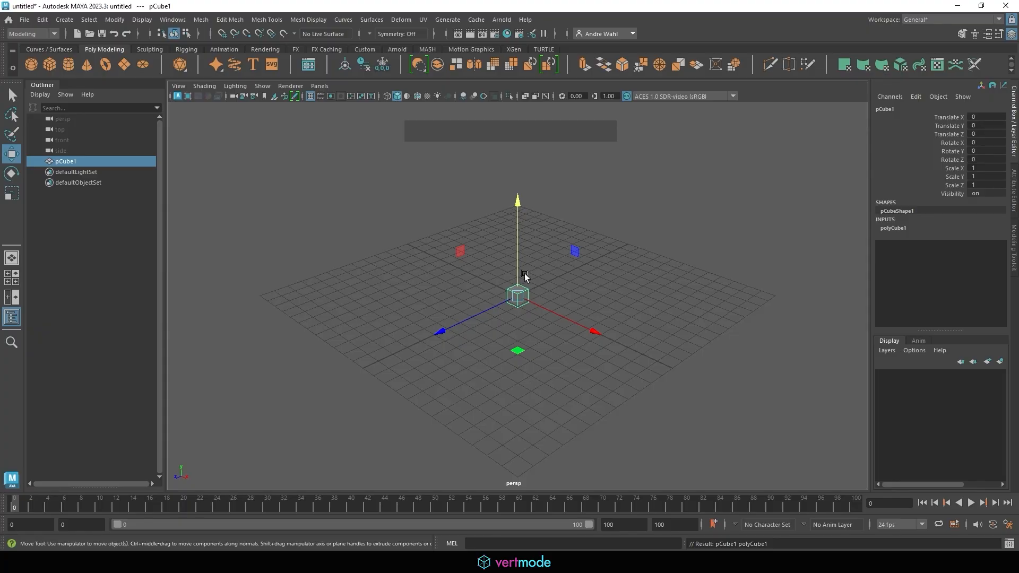
click(387, 223)
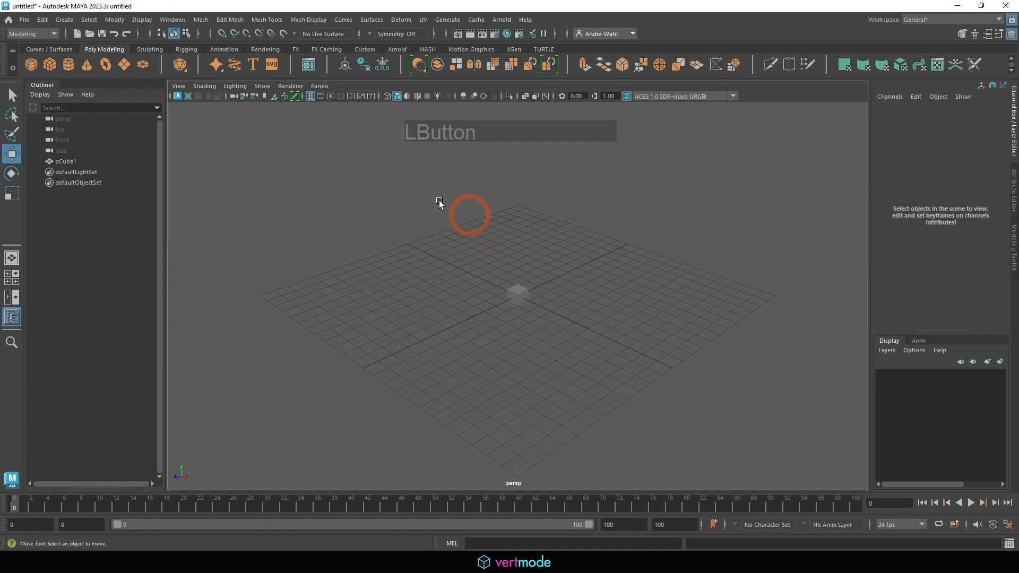
click(529, 295)
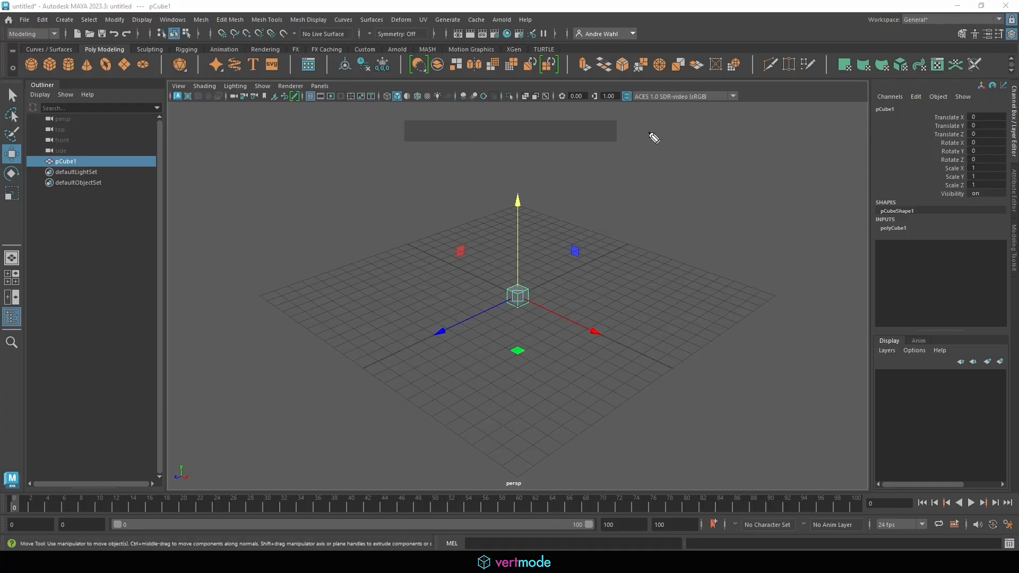
drag(648, 129, 656, 154)
mouse_move(648, 129)
mouse_down()
mouse_move(674, 156)
mouse_move(664, 141)
mouse_up()
mouse_move(673, 131)
mouse_down()
mouse_move(690, 137)
mouse_move(679, 149)
mouse_up()
drag(696, 128, 710, 141)
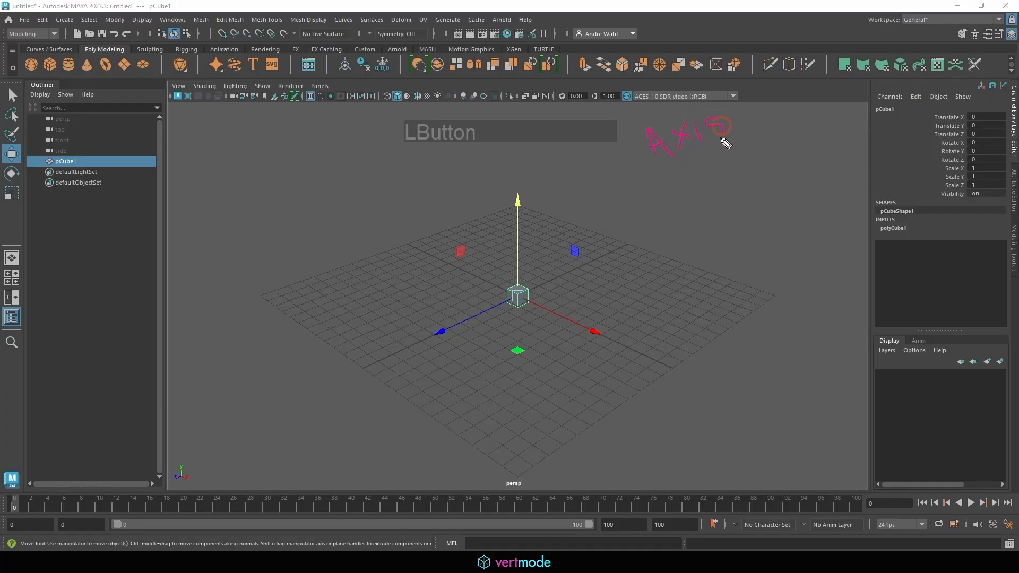
drag(640, 176, 745, 142)
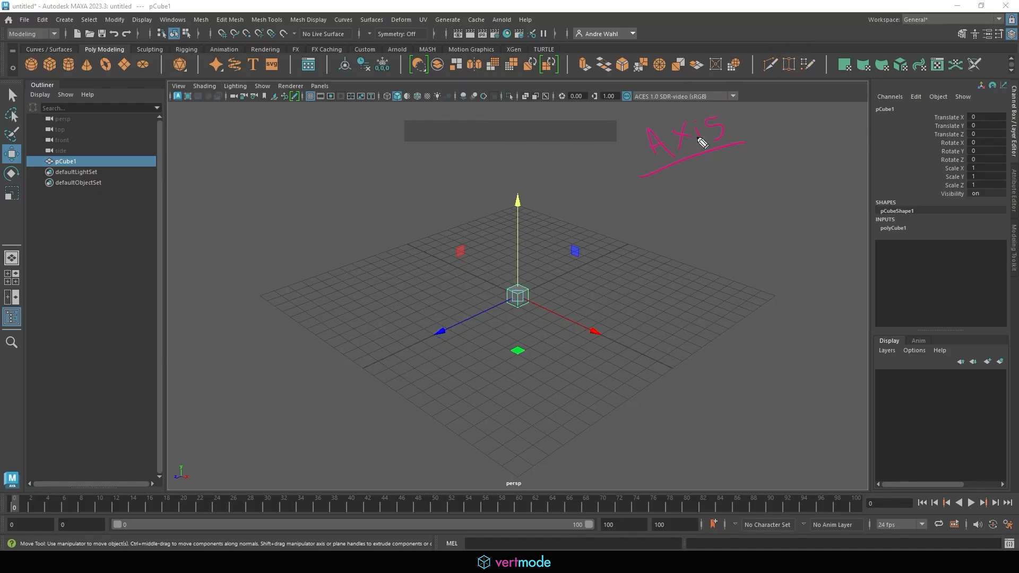
drag(648, 198, 714, 175)
drag(722, 164, 721, 171)
drag(728, 162, 726, 170)
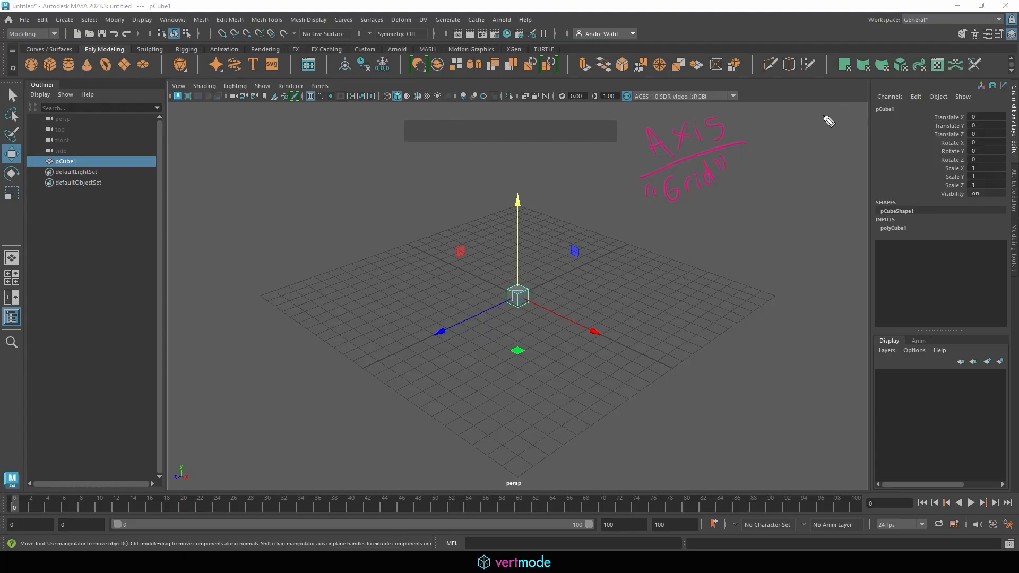
mouse_move(642, 229)
mouse_down()
mouse_move(670, 235)
mouse_move(641, 249)
mouse_up()
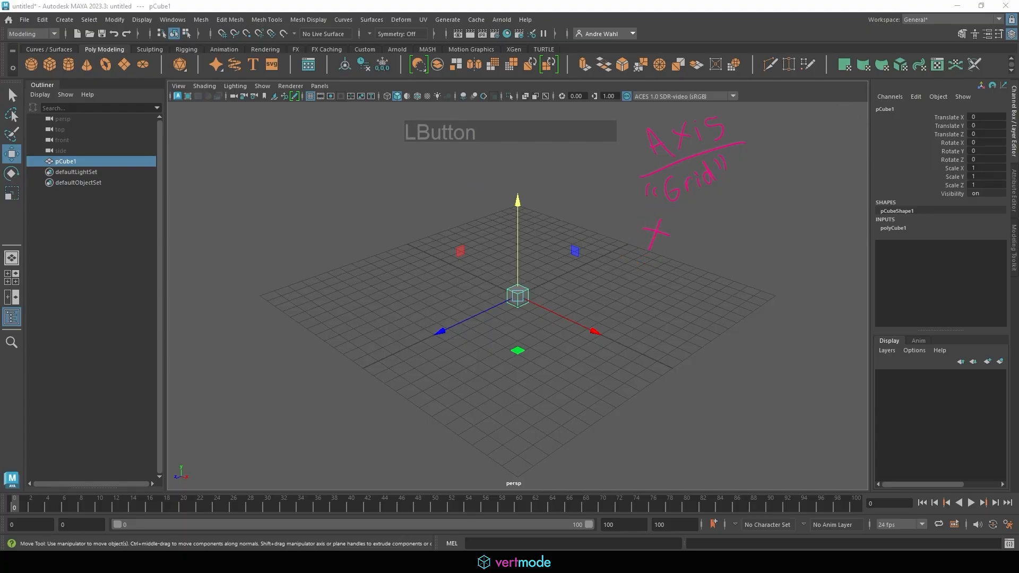
mouse_move(657, 254)
mouse_down()
mouse_move(679, 260)
mouse_move(672, 285)
mouse_move(700, 304)
mouse_up()
click(749, 143)
mouse_move(671, 225)
mouse_down()
mouse_move(702, 228)
mouse_move(728, 196)
mouse_move(779, 170)
mouse_move(797, 180)
mouse_up()
mouse_move(590, 337)
mouse_down()
mouse_move(604, 330)
mouse_move(593, 339)
mouse_up()
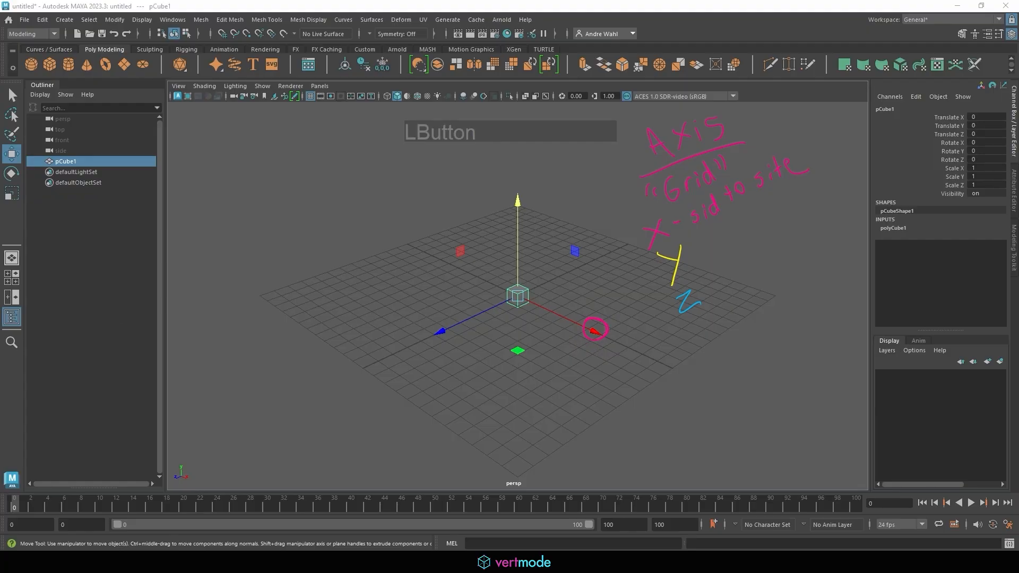
mouse_move(690, 260)
mouse_down()
mouse_move(737, 240)
mouse_move(751, 246)
mouse_move(770, 212)
mouse_move(807, 206)
mouse_move(820, 223)
mouse_up()
drag(521, 205, 528, 208)
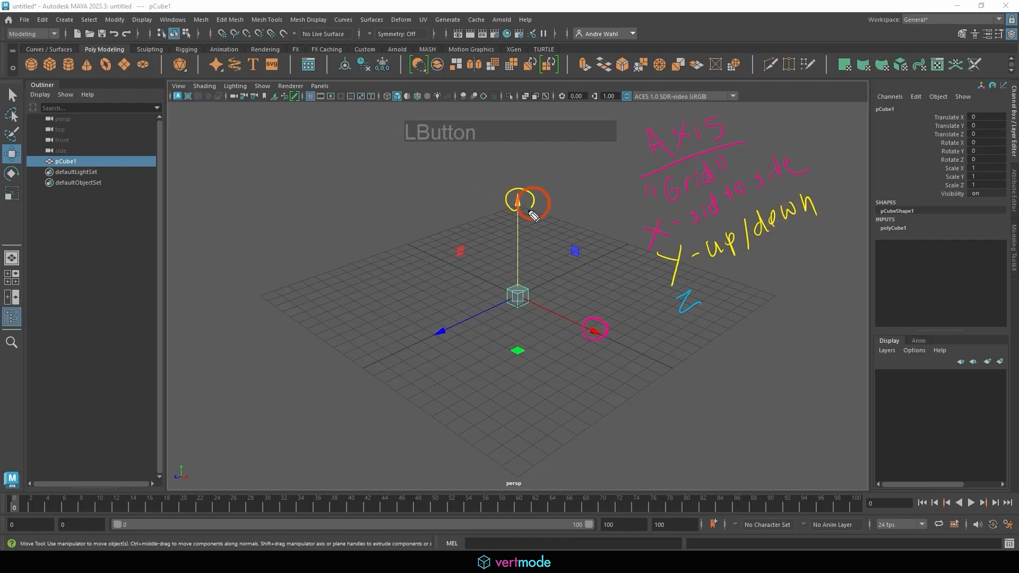
drag(542, 169, 594, 169)
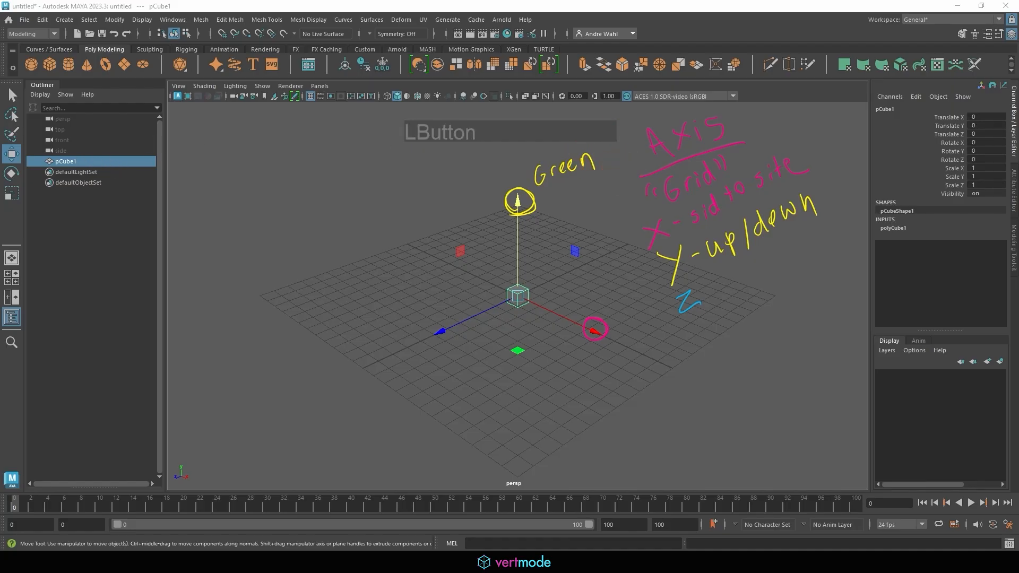
click(580, 334)
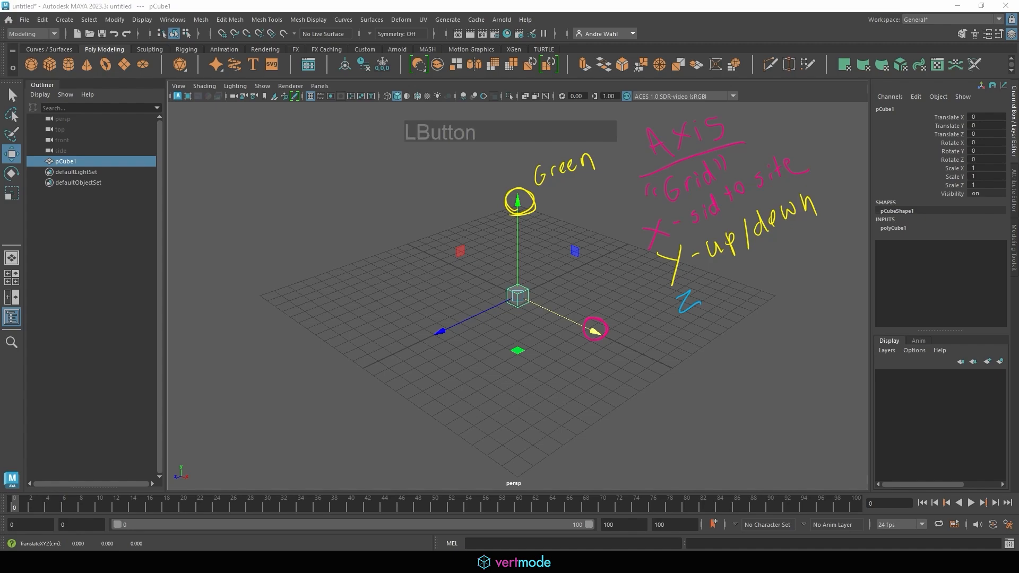
drag(615, 343, 617, 363)
drag(613, 345, 627, 361)
drag(630, 354, 643, 359)
drag(651, 350, 652, 358)
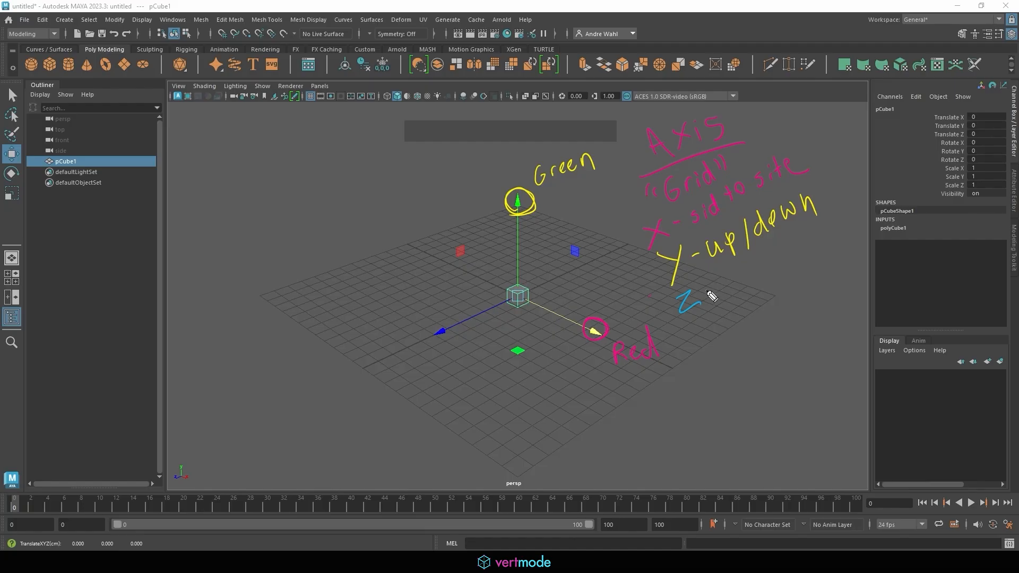
mouse_move(707, 290)
mouse_down()
mouse_move(763, 278)
mouse_move(810, 244)
mouse_up()
mouse_move(754, 296)
mouse_down()
mouse_move(764, 315)
mouse_move(881, 250)
mouse_up()
drag(450, 324, 443, 353)
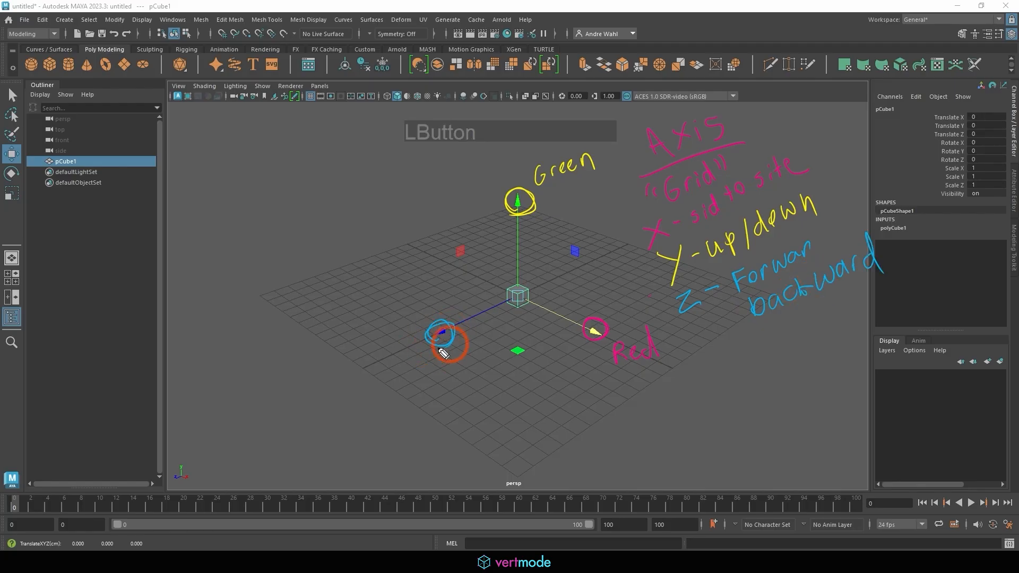
drag(366, 317, 369, 339)
drag(379, 302, 385, 331)
drag(392, 312, 411, 323)
drag(412, 310, 424, 300)
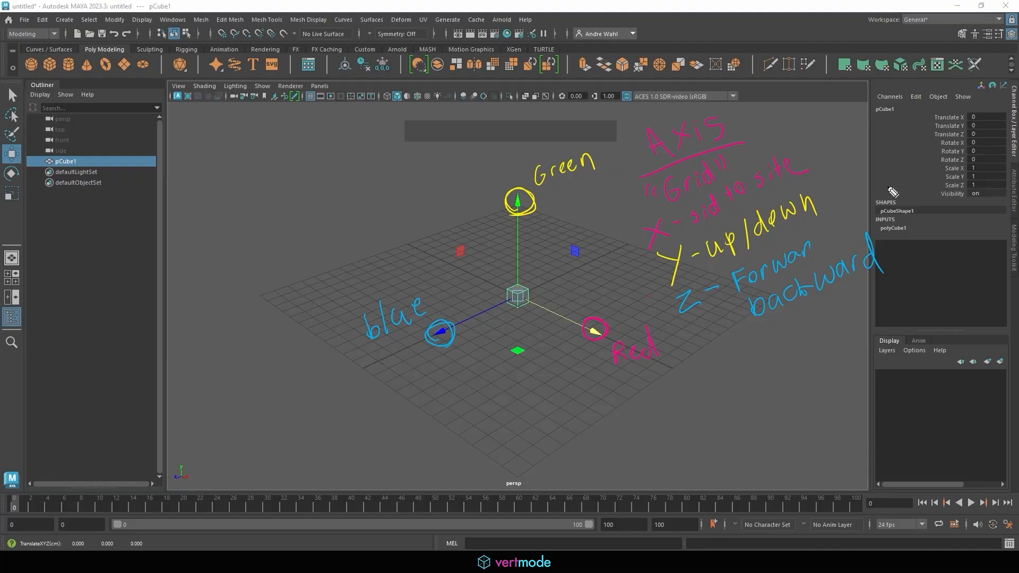
mouse_move(928, 110)
mouse_down()
mouse_move(928, 142)
mouse_move(977, 141)
mouse_move(988, 114)
mouse_move(930, 110)
mouse_up()
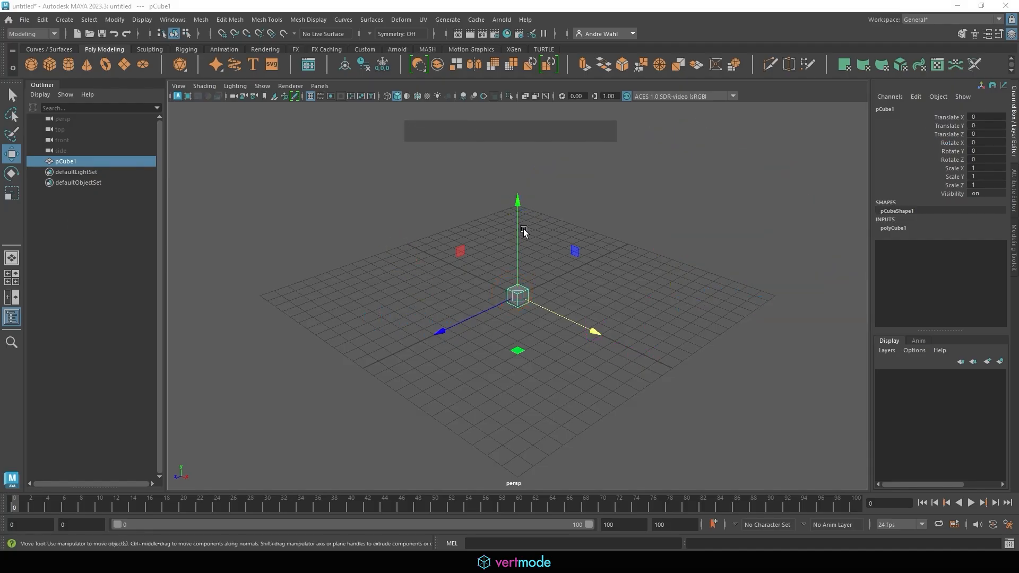
- Drag the cube up along Y, then along X and Z to about 1.885, 3.952, -0.597
drag(519, 229, 546, 165)
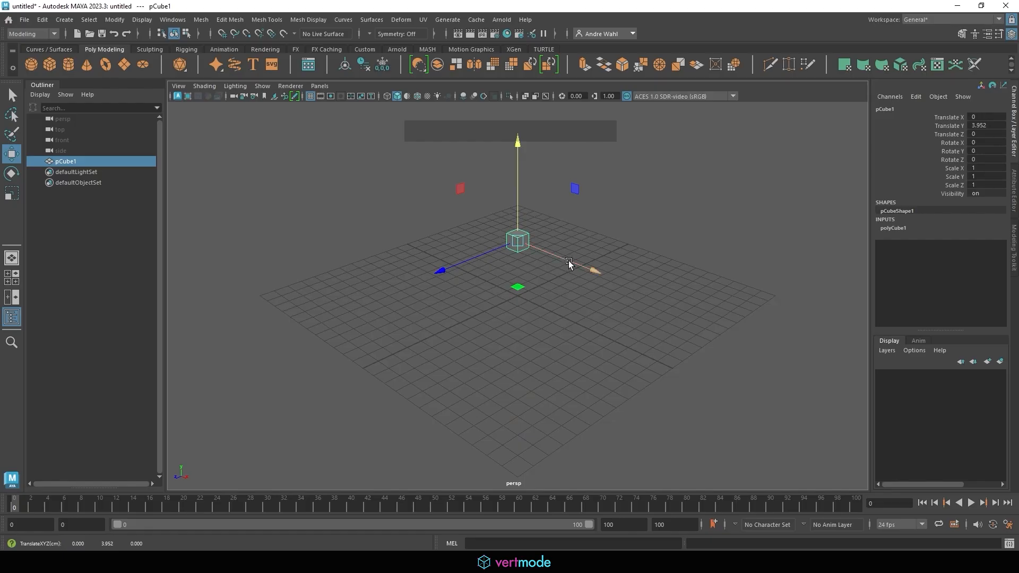
drag(569, 260, 542, 300)
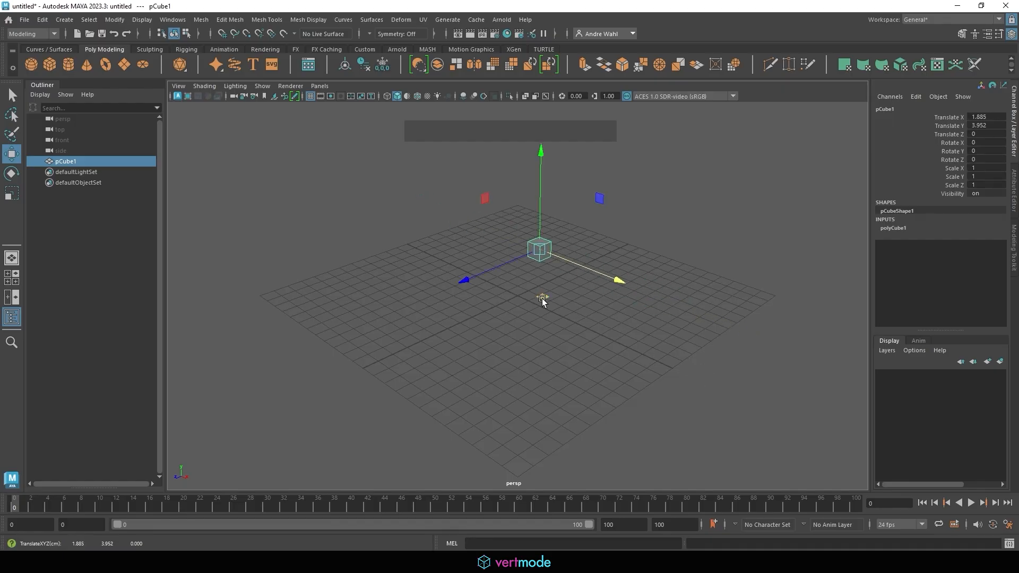
mouse_move(489, 269)
mouse_down()
mouse_move(291, 312)
mouse_move(626, 261)
mouse_move(295, 296)
mouse_move(494, 274)
mouse_up()
middle_drag(606, 258, 559, 250)
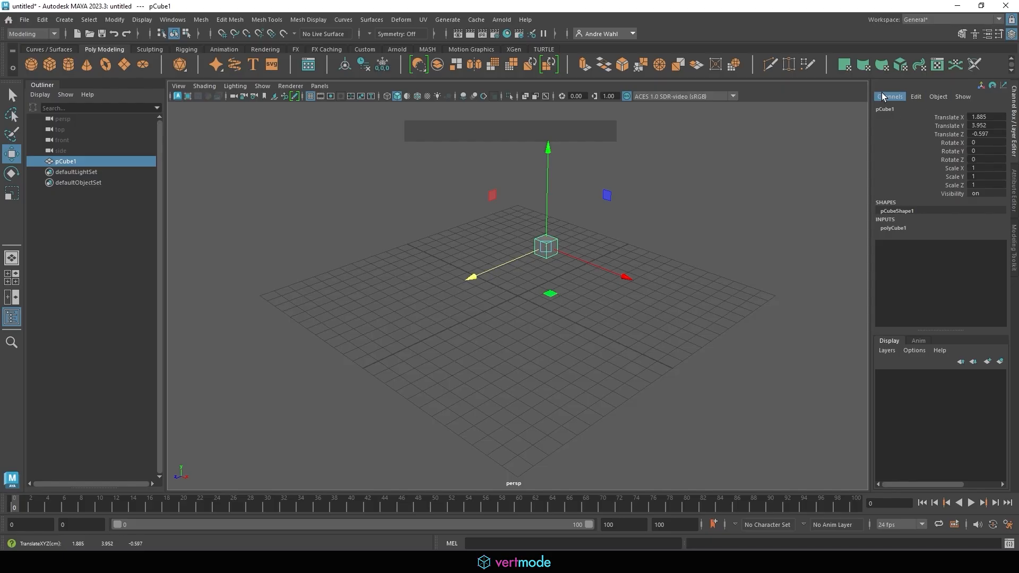
- Set pCube1's Translate X to 10 in the Channel Box, then back to 0
double_click(982, 117)
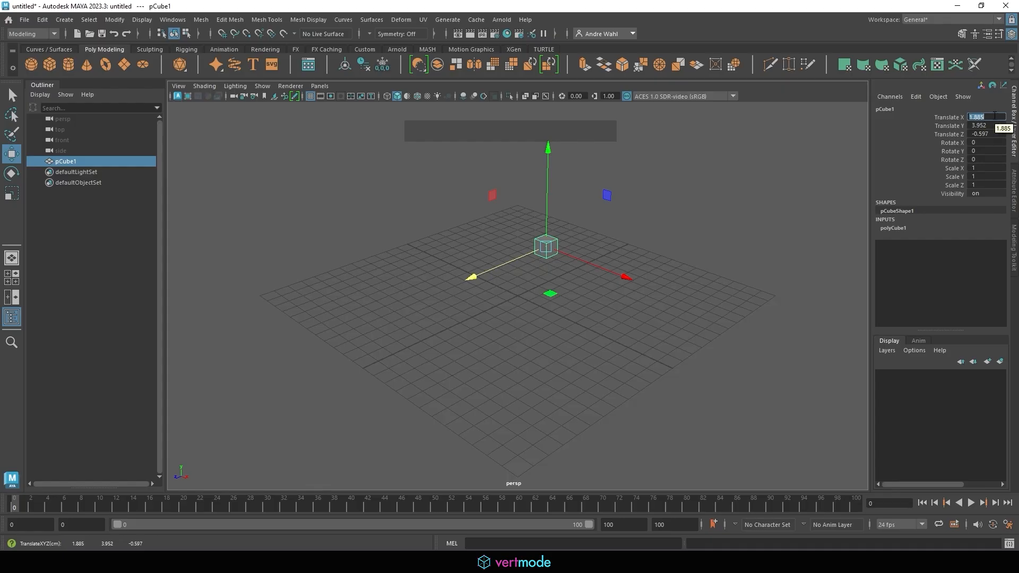
text(109)
key(BackSpace)
key(Return)
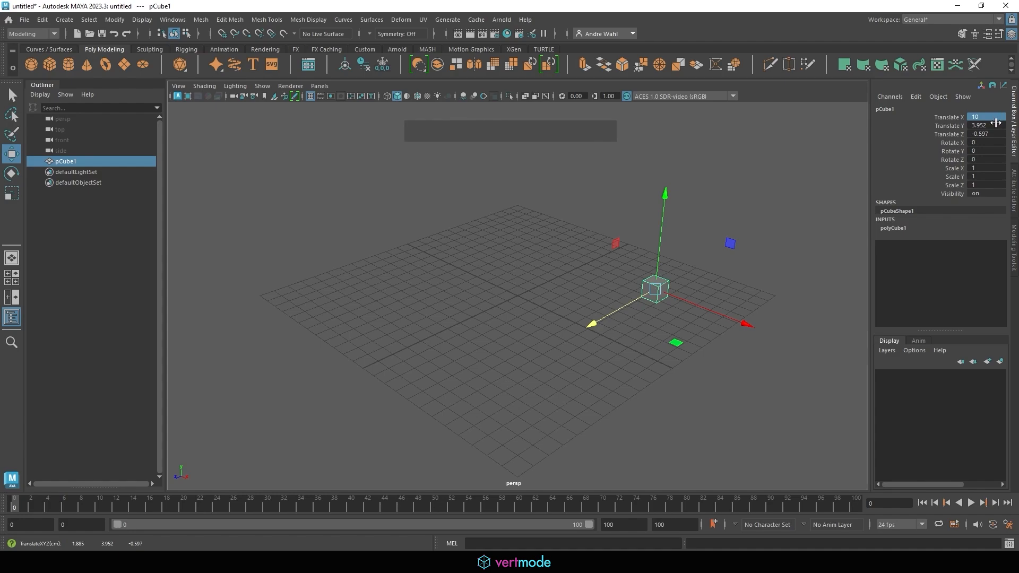
double_click(976, 116)
text(0)
key(Return)
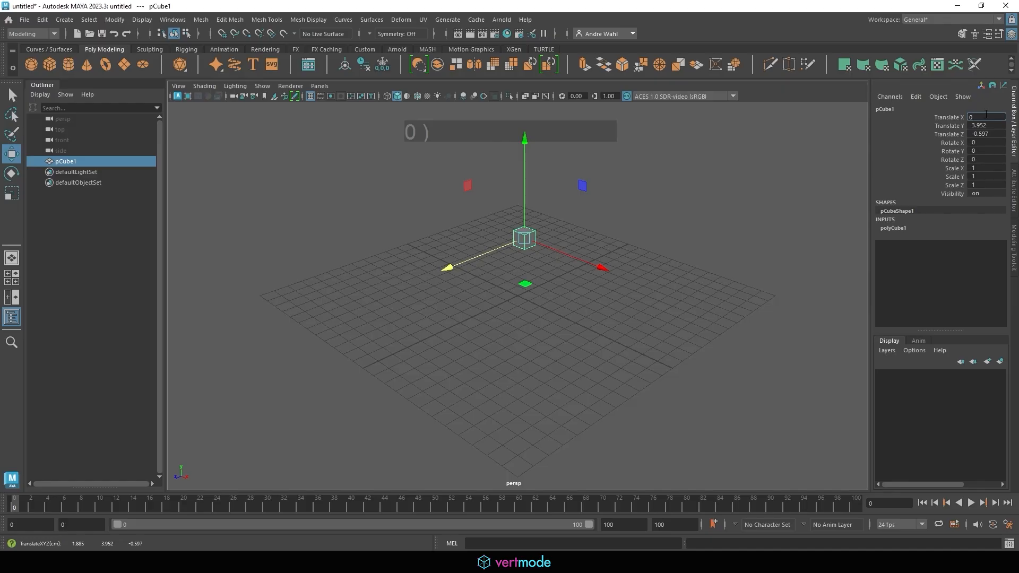
key(Return)
- Set Translate Y and Translate Z to 0 in the Channel Box
double_click(988, 125)
text(0)
key(Return)
double_click(985, 134)
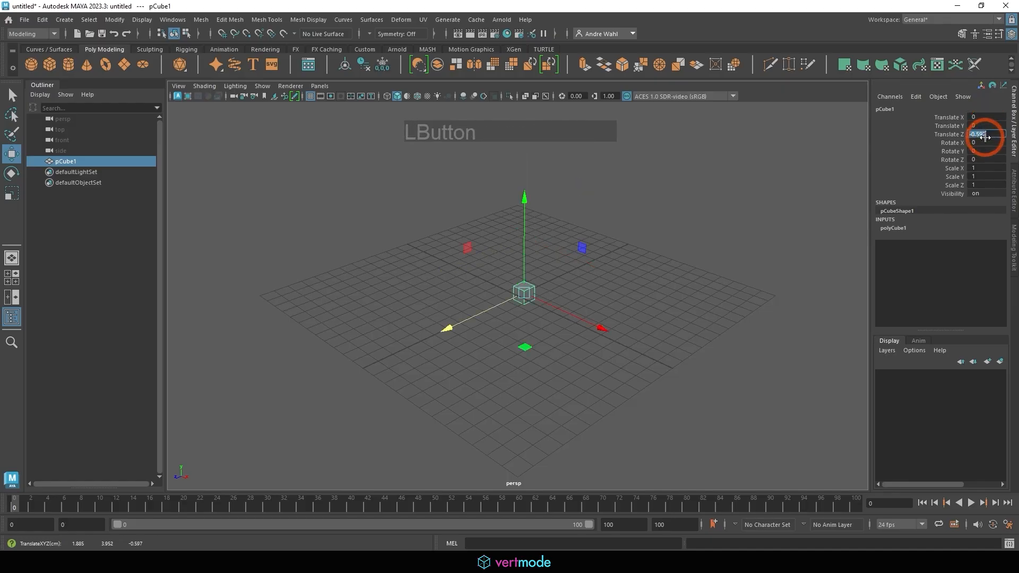
text(0)
key(KP_Enter)
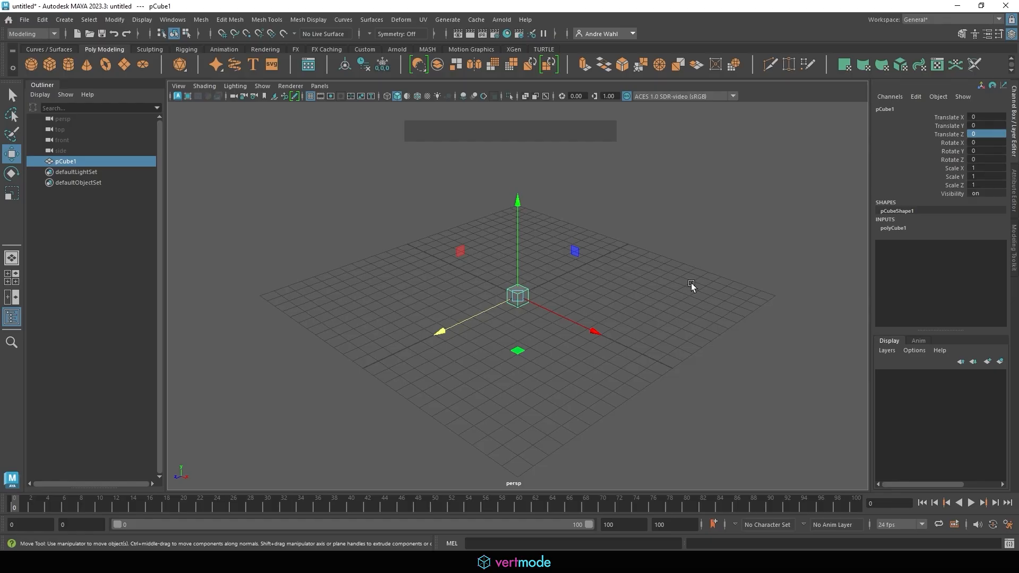
- Slide the cube across the ground plane and along two axes at once using the plane handles
click(518, 350)
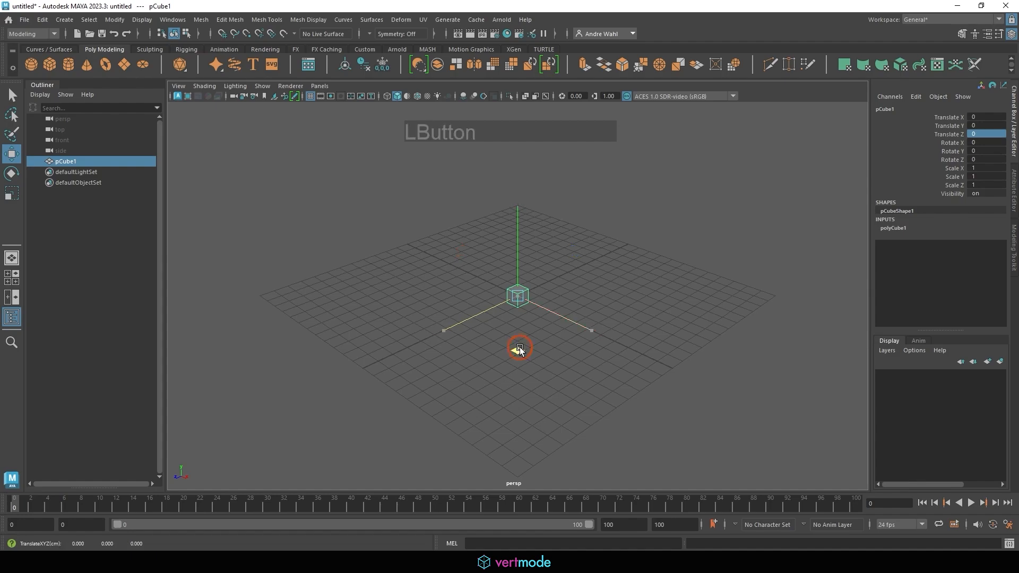
mouse_move(520, 347)
mouse_down()
mouse_move(466, 345)
mouse_move(500, 303)
mouse_move(577, 307)
mouse_move(573, 368)
mouse_move(473, 349)
mouse_move(502, 294)
mouse_move(576, 311)
mouse_move(533, 373)
mouse_move(523, 301)
mouse_move(587, 343)
mouse_move(468, 362)
mouse_move(466, 406)
mouse_move(564, 325)
mouse_move(487, 350)
mouse_move(534, 334)
mouse_up()
drag(578, 241, 522, 232)
drag(422, 215, 449, 250)
- Reselect the cube and drag it along Z and Y to Translate 7.261, 5.303, 9.171
click(526, 236)
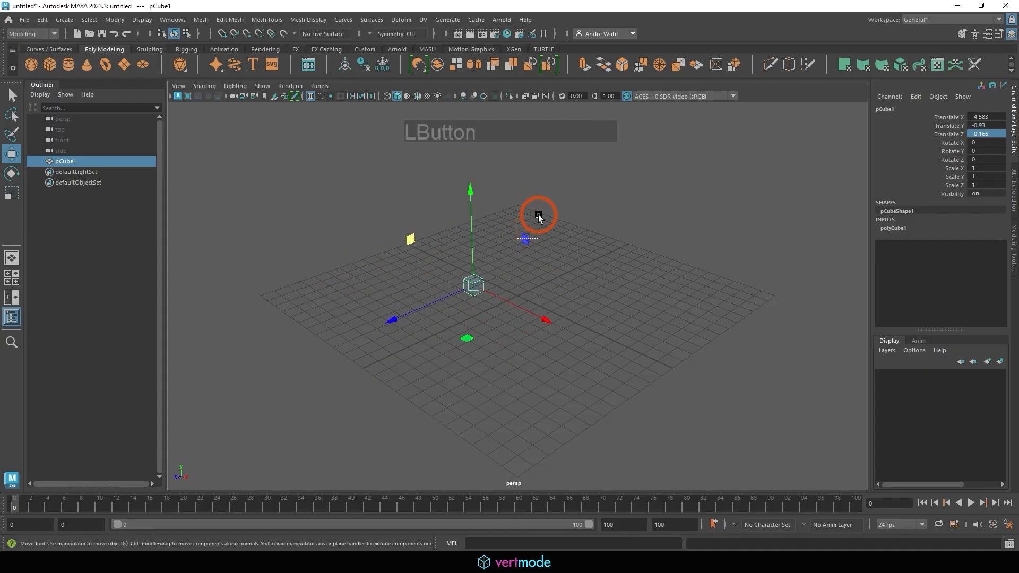
click(472, 280)
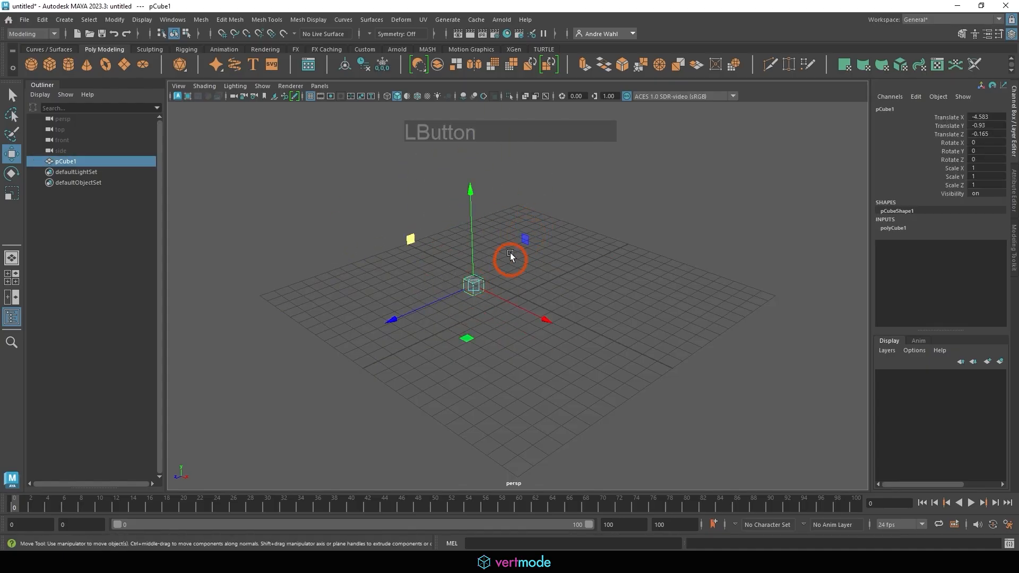
drag(524, 238, 559, 256)
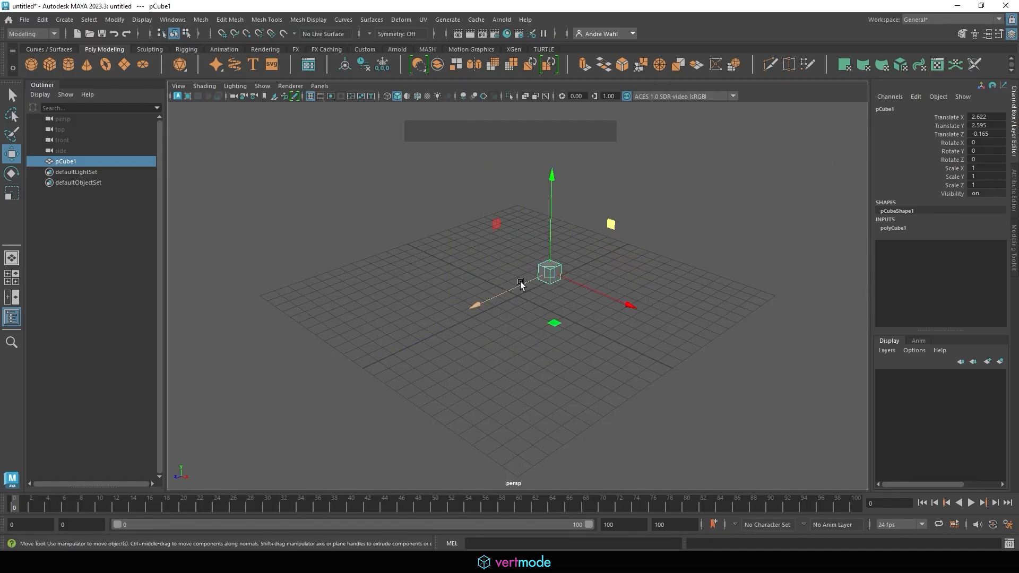
drag(520, 284, 446, 304)
drag(488, 272, 435, 299)
drag(488, 239, 490, 270)
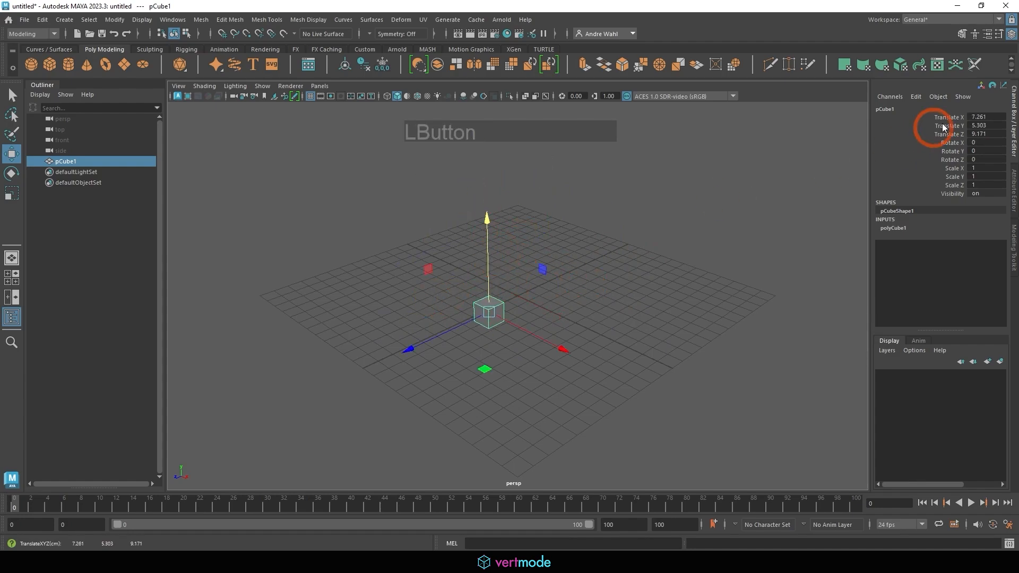
click(981, 118)
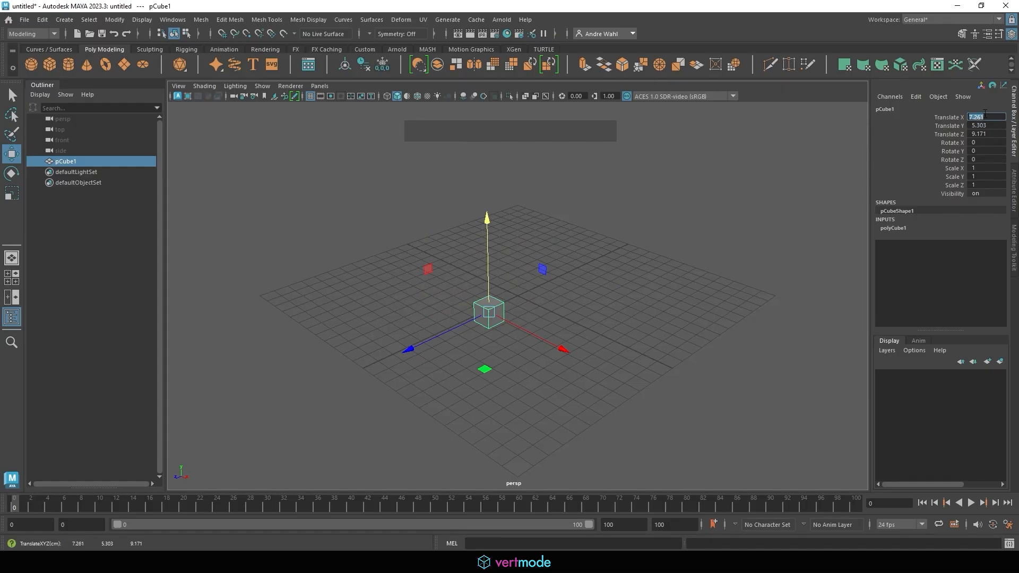
- Set Translate X, Y and Z together to 0, centring the cube at the origin
shift+click(988, 133)
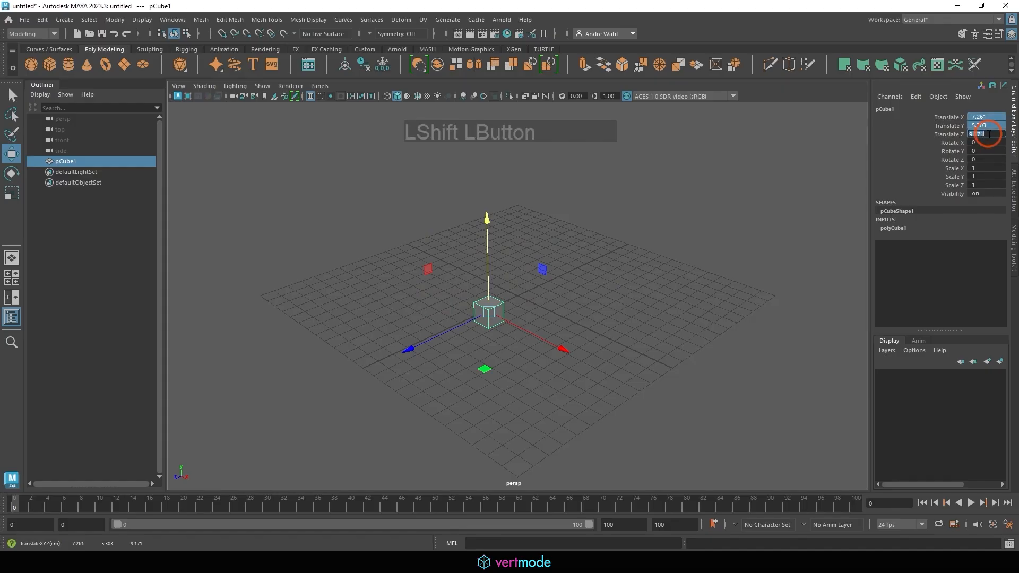
text(0)
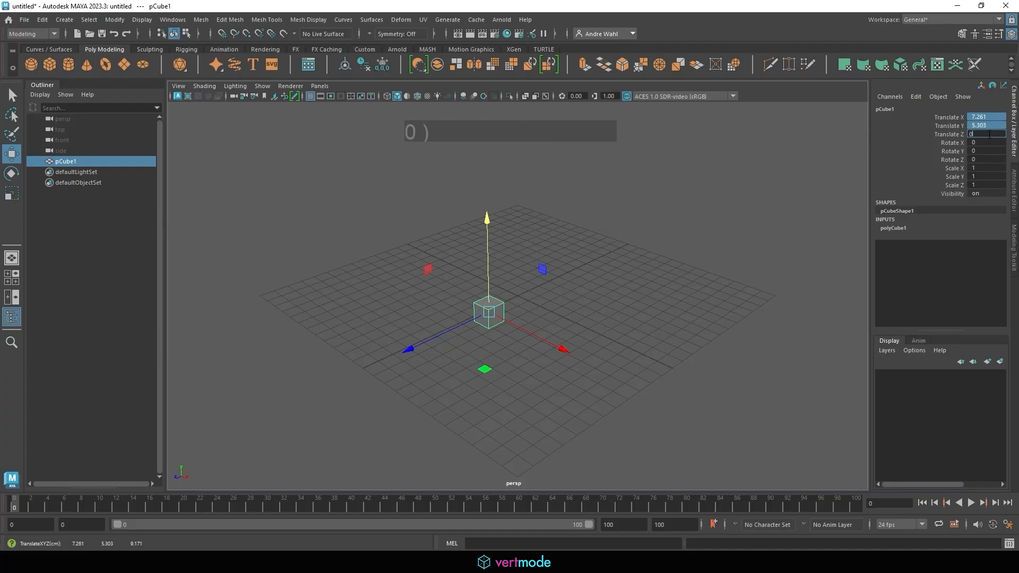
key(KP_Enter)
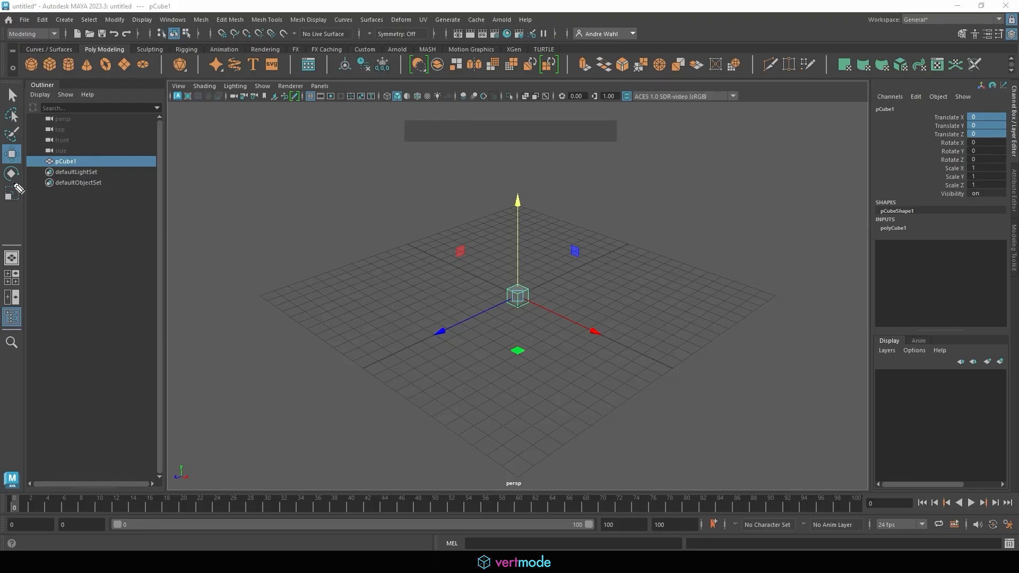
- Draw an on-screen 'Rotate' note with a curved arrow and switch to the Rotate tool (E)
mouse_move(14, 183)
mouse_down()
mouse_move(26, 171)
mouse_move(222, 200)
mouse_move(287, 184)
mouse_move(303, 168)
mouse_move(321, 180)
mouse_up()
mouse_move(292, 242)
mouse_down()
mouse_move(326, 220)
mouse_move(330, 237)
mouse_move(303, 219)
mouse_move(313, 240)
mouse_move(318, 234)
mouse_up()
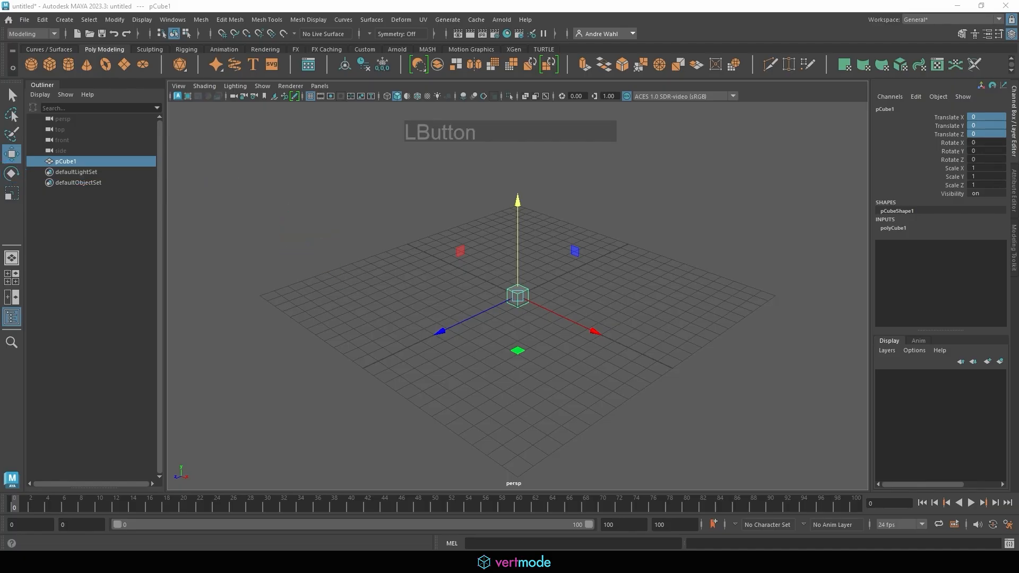
click(11, 172)
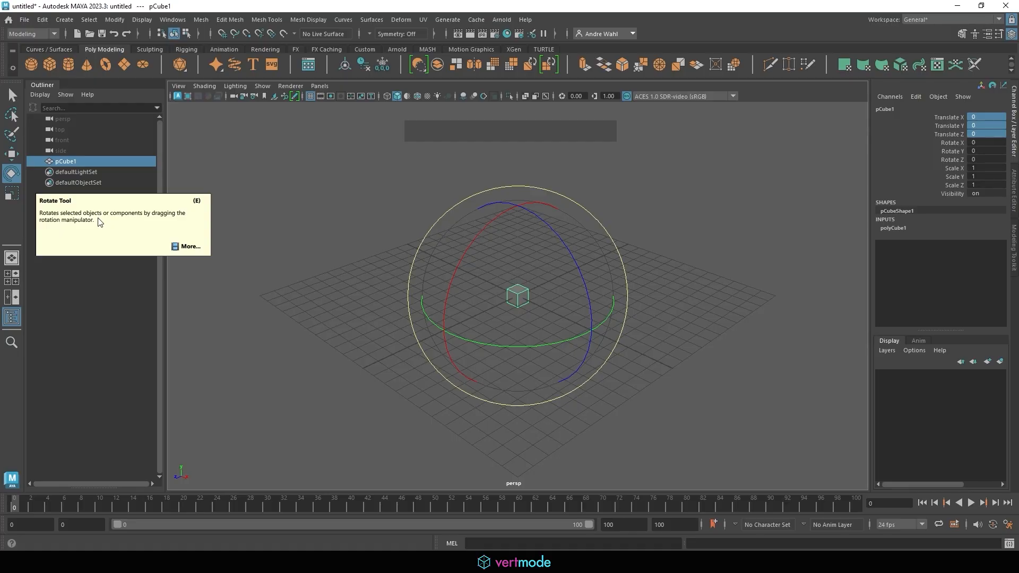
- Dismiss the rotation popup, sketch up, down and curved arrows around the cube, then clear them
click(187, 246)
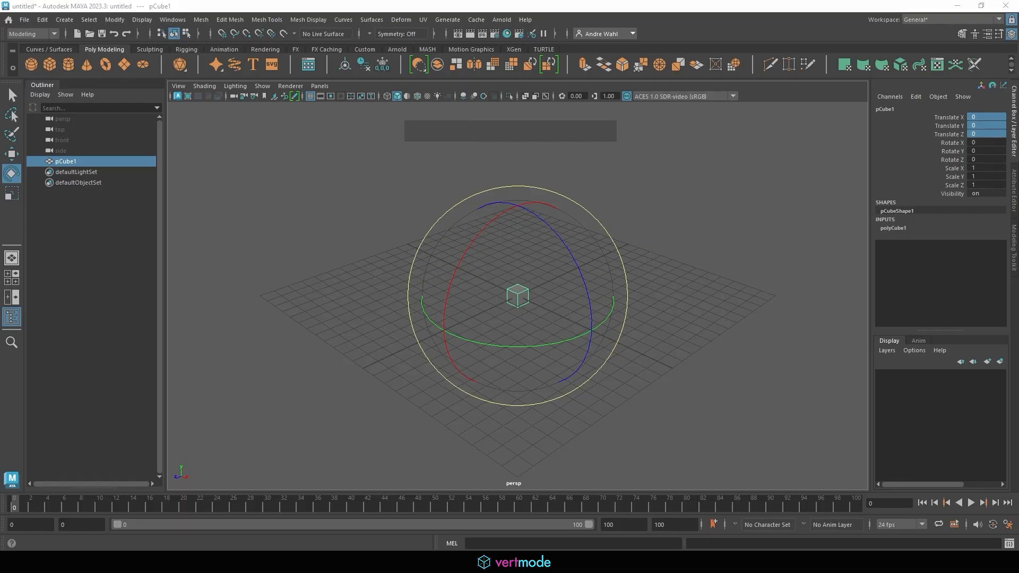
mouse_move(518, 286)
mouse_down()
mouse_move(522, 238)
mouse_move(527, 249)
mouse_up()
mouse_move(516, 305)
mouse_down()
mouse_move(513, 337)
mouse_move(520, 332)
mouse_up()
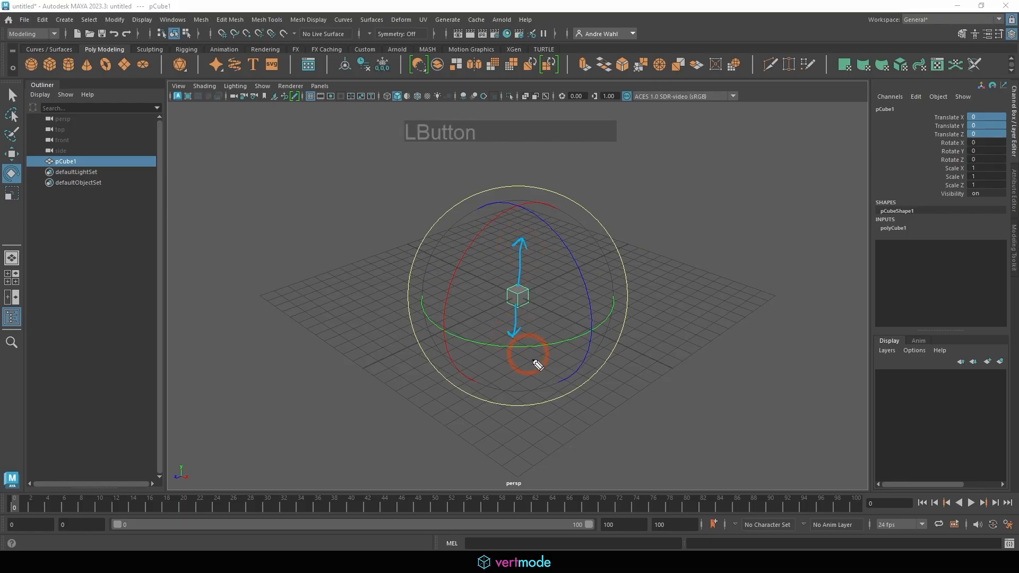
mouse_move(487, 285)
mouse_down()
mouse_move(495, 309)
mouse_move(540, 317)
mouse_move(529, 280)
mouse_move(538, 284)
mouse_up()
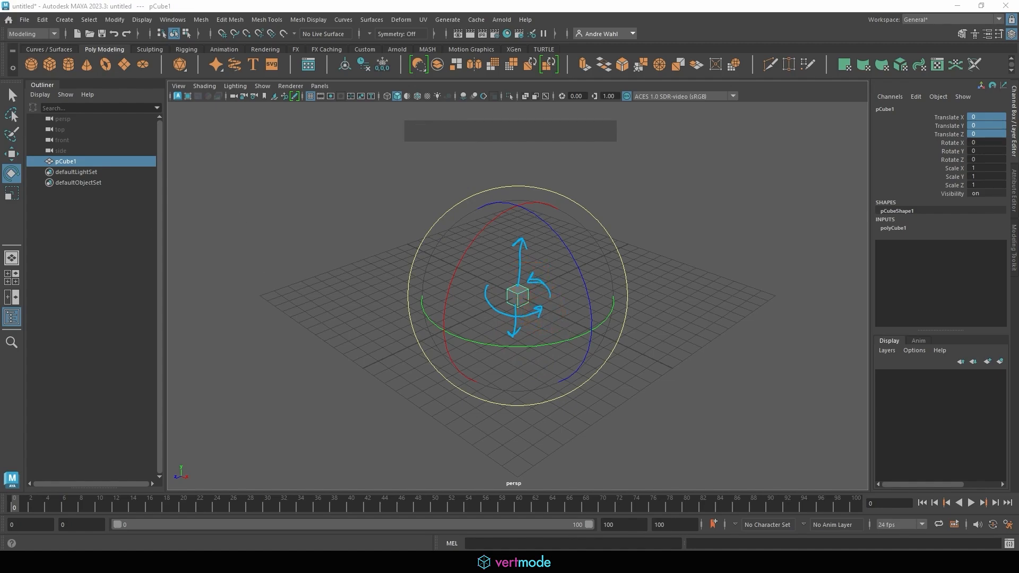
click(2, 230)
click(1, 229)
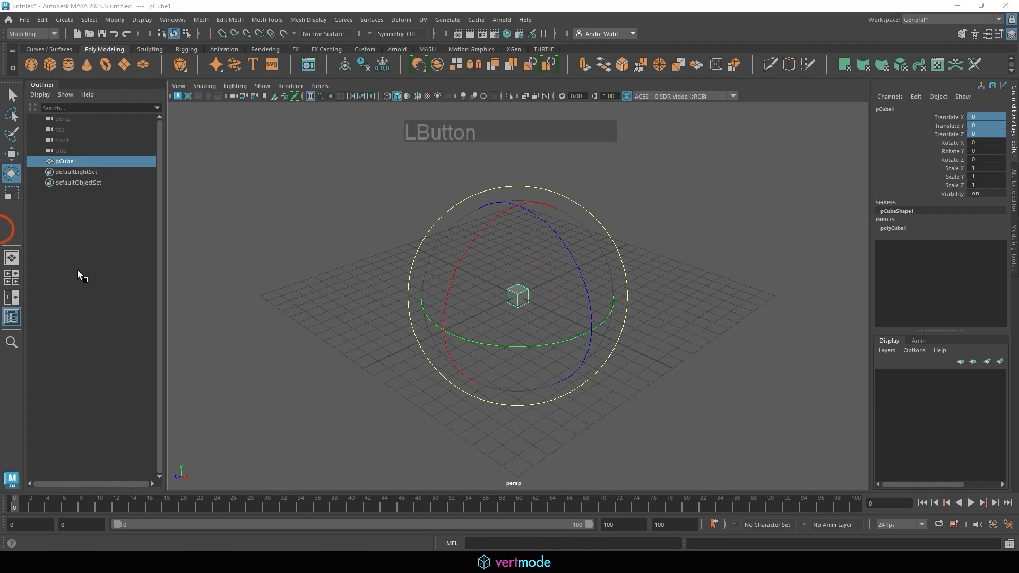
- Spin the cube around Y, then tilt it around X, reaching Rotate 89.924, 411.792, 74.849
click(514, 348)
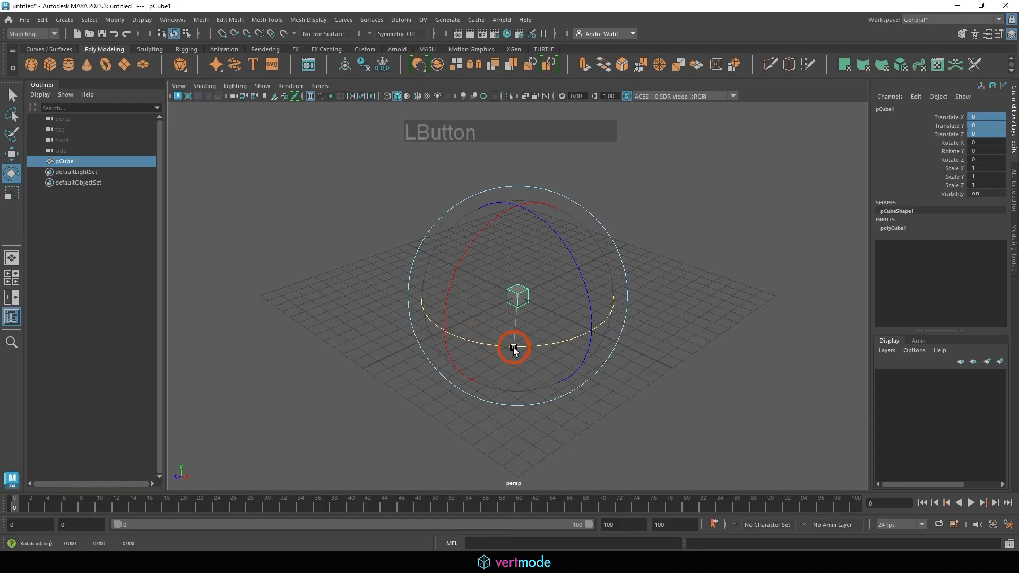
drag(514, 348, 484, 203)
drag(680, 266, 652, 255)
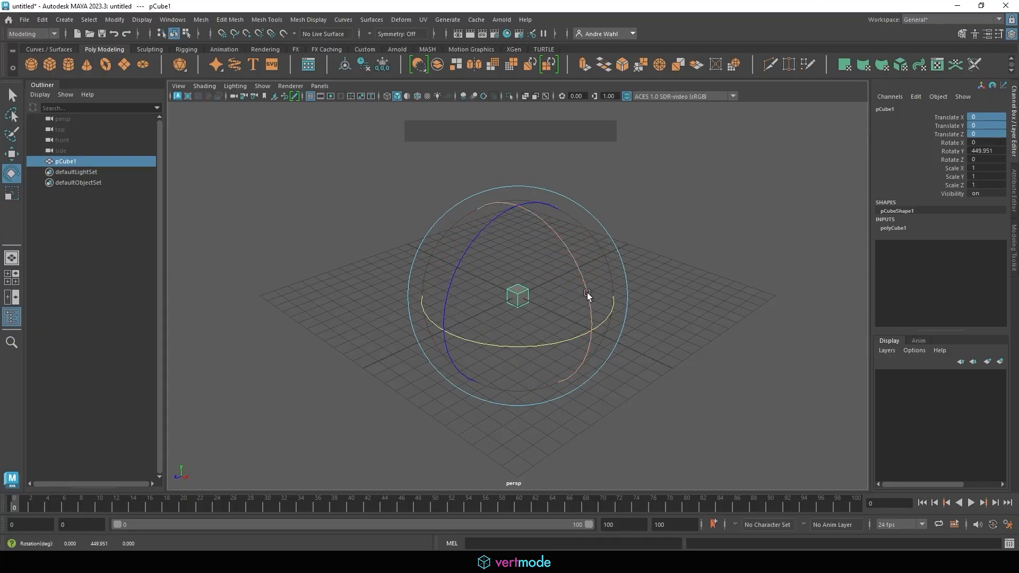
drag(557, 250, 478, 311)
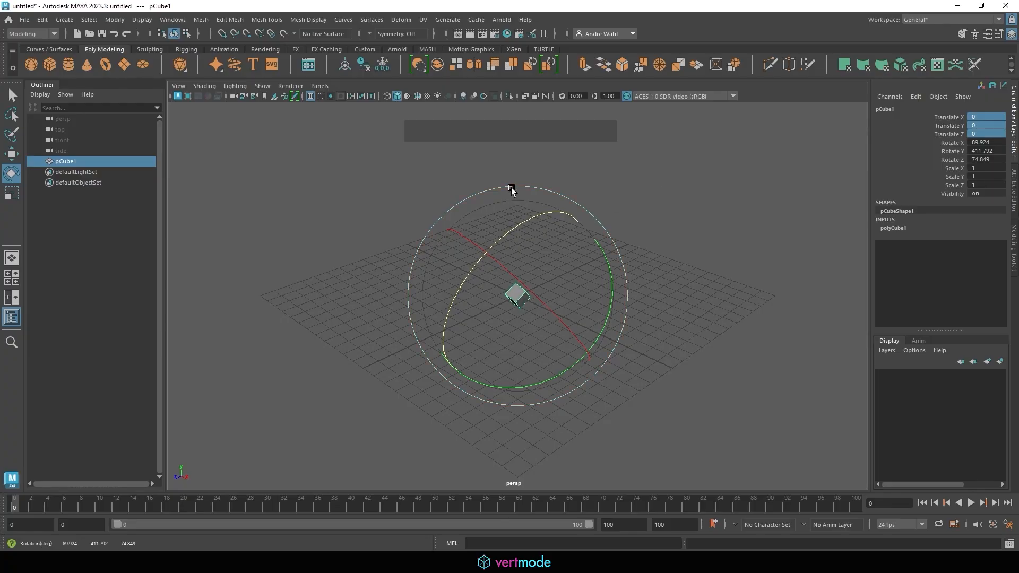
- Tumble the cube freely, then set Translate and Rotate X, Y, Z all to 0
drag(514, 190, 548, 223)
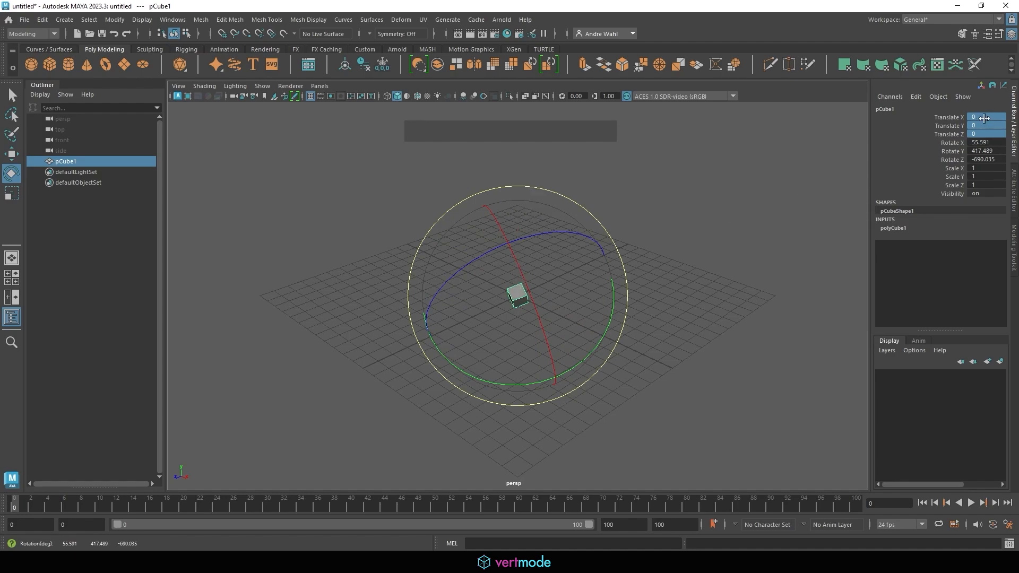
click(984, 118)
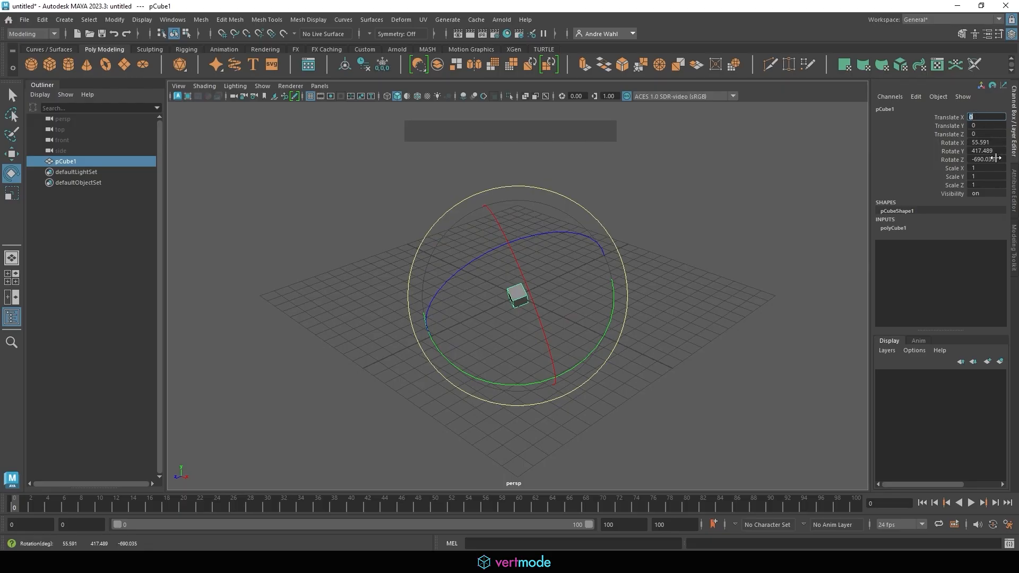
shift+click(993, 159)
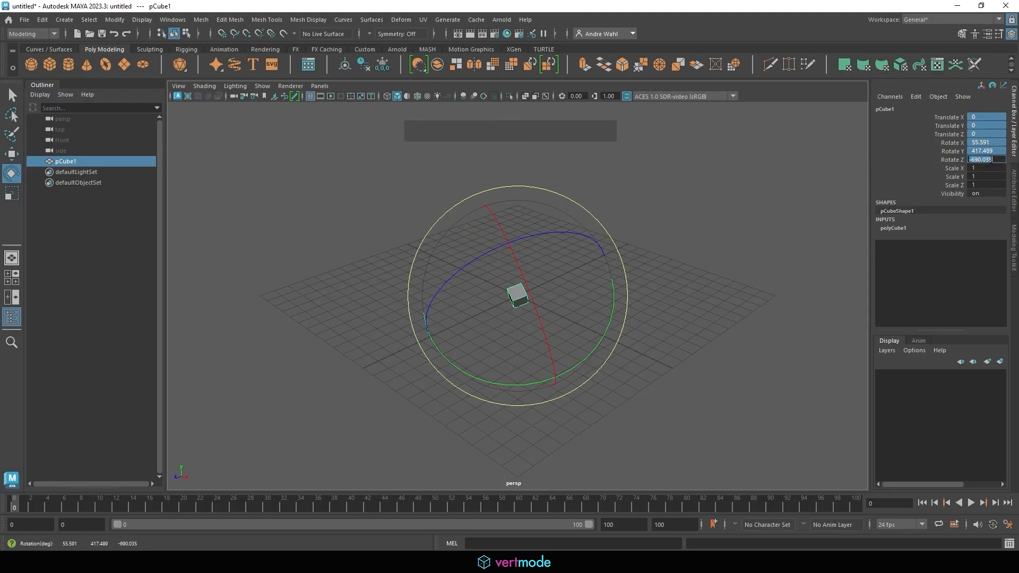
text(0)
key(Return)
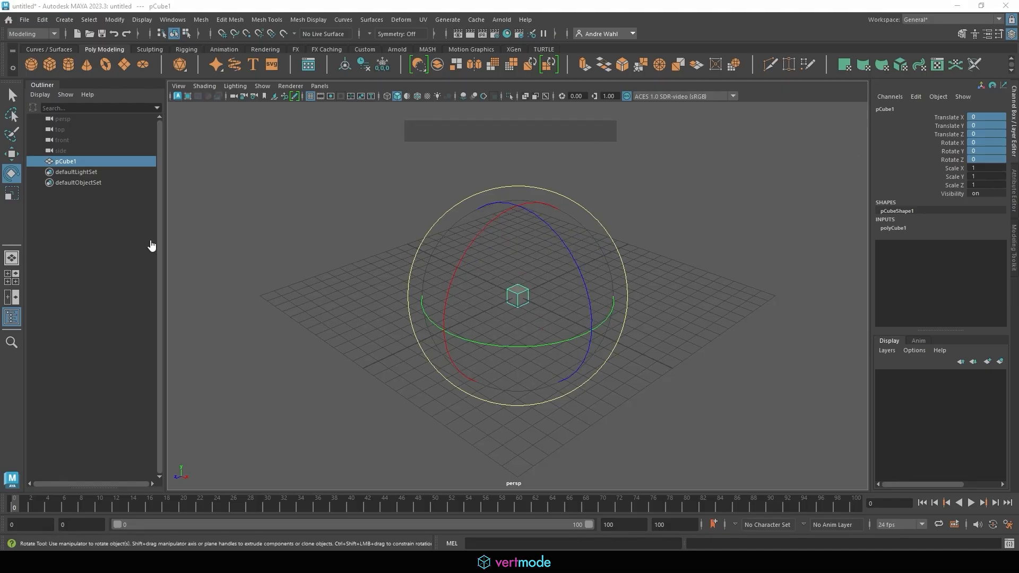
- Sketch an on-screen box-with-arc note to introduce scaling
mouse_move(11, 205)
mouse_down()
mouse_move(1, 199)
mouse_move(189, 195)
mouse_move(181, 203)
mouse_move(250, 191)
mouse_move(237, 181)
mouse_up()
right_click(18, 207)
mouse_move(237, 181)
mouse_down()
mouse_move(266, 182)
mouse_move(262, 193)
mouse_move(239, 155)
mouse_move(278, 159)
mouse_move(281, 191)
mouse_move(268, 199)
mouse_up()
- Switch to the Scale tool (R) and annotate the Y, X and Z scaling directions with arrows
click(7, 191)
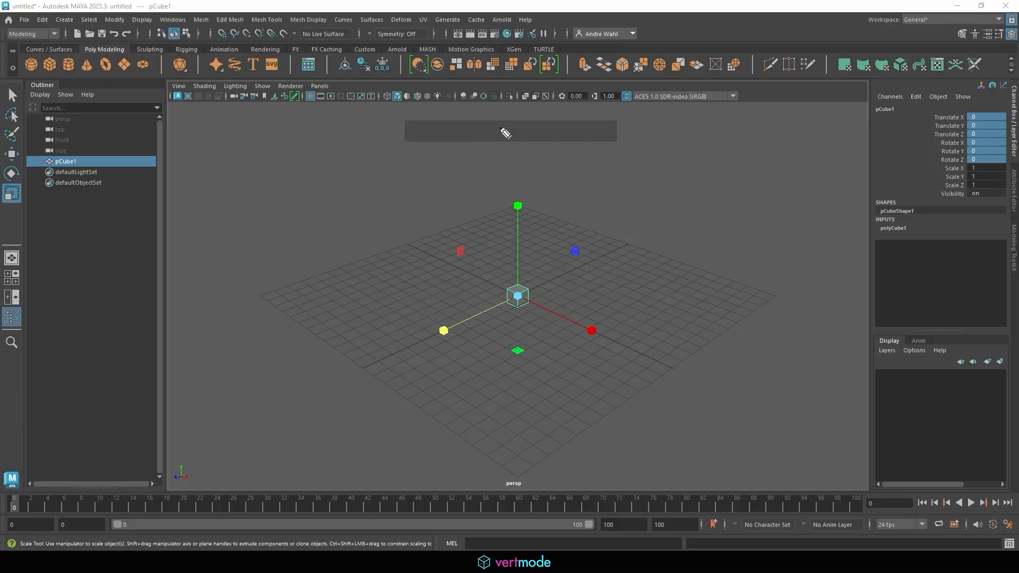
mouse_move(512, 215)
mouse_down()
mouse_move(505, 195)
mouse_move(552, 187)
mouse_move(545, 213)
mouse_up()
mouse_move(546, 290)
mouse_down()
mouse_move(541, 255)
mouse_move(553, 264)
mouse_up()
mouse_move(596, 347)
mouse_down()
mouse_move(591, 340)
mouse_move(619, 319)
mouse_move(655, 346)
mouse_move(665, 324)
mouse_up()
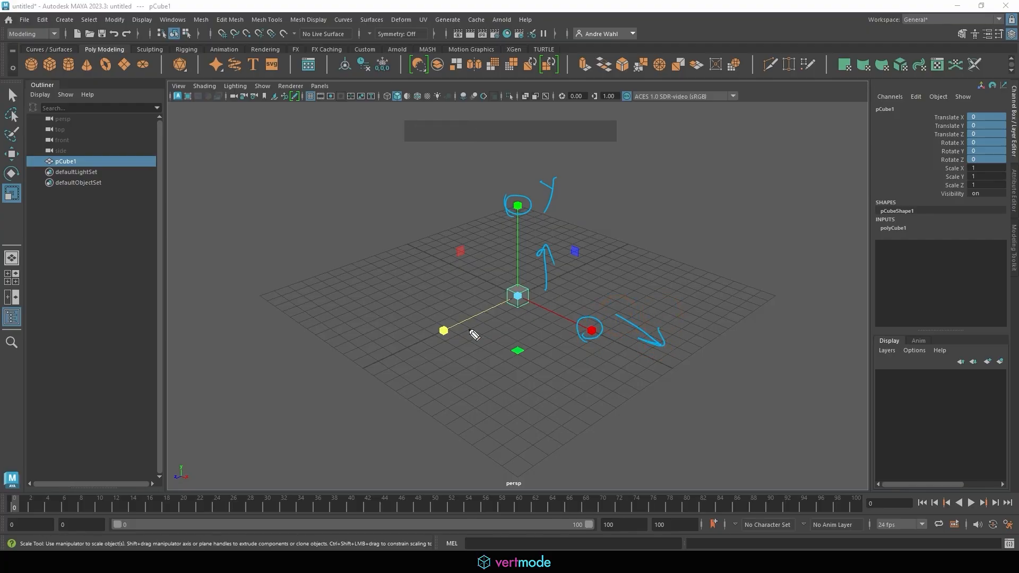
mouse_move(447, 345)
mouse_down()
mouse_move(450, 336)
mouse_move(444, 377)
mouse_move(466, 377)
mouse_move(493, 341)
mouse_up()
- Scale the cube to X 13.914, Y 3.871, Z 3.358 with the axis handles
drag(517, 206, 546, 165)
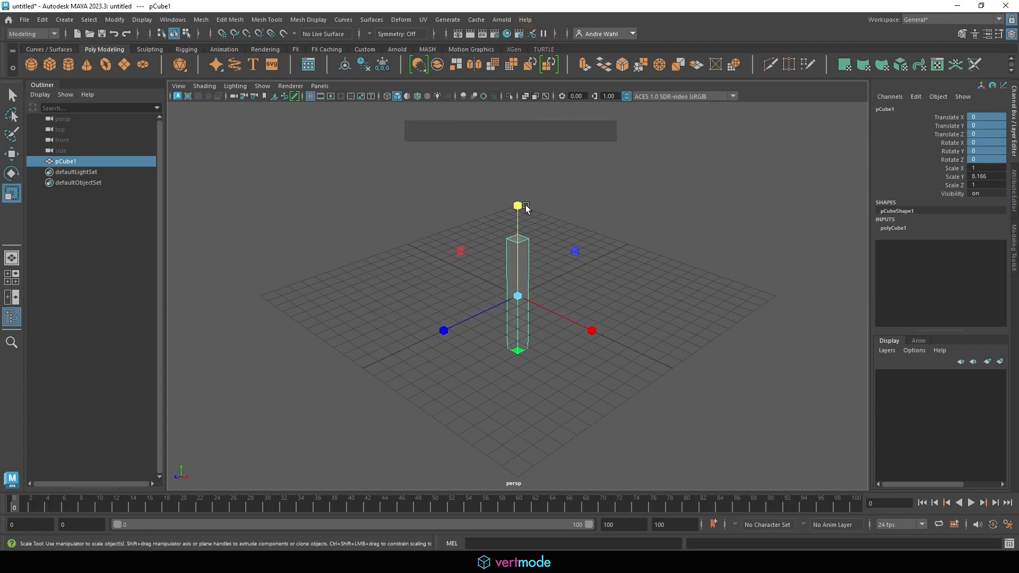
drag(525, 206, 522, 241)
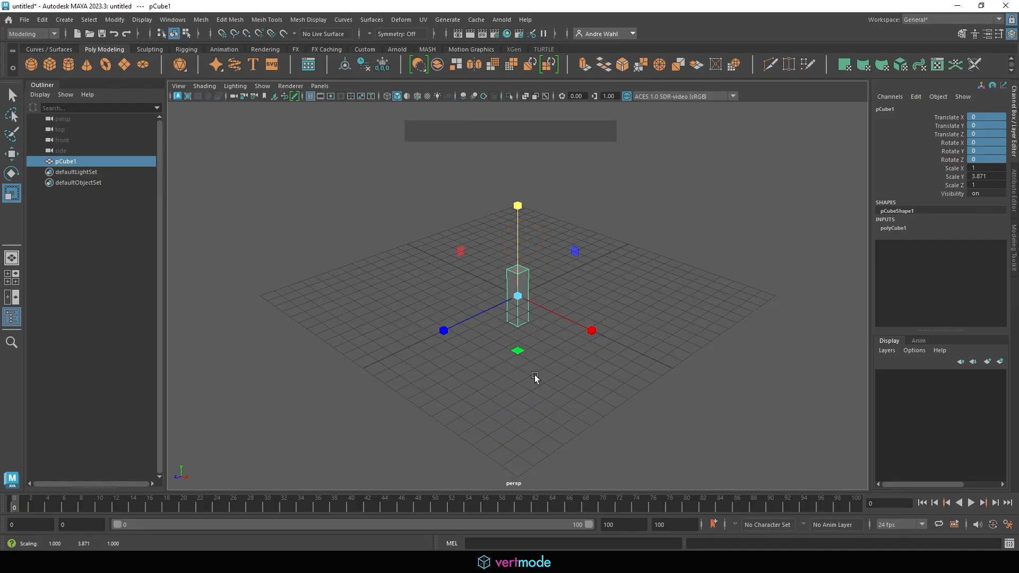
drag(591, 330, 659, 393)
drag(443, 331, 204, 401)
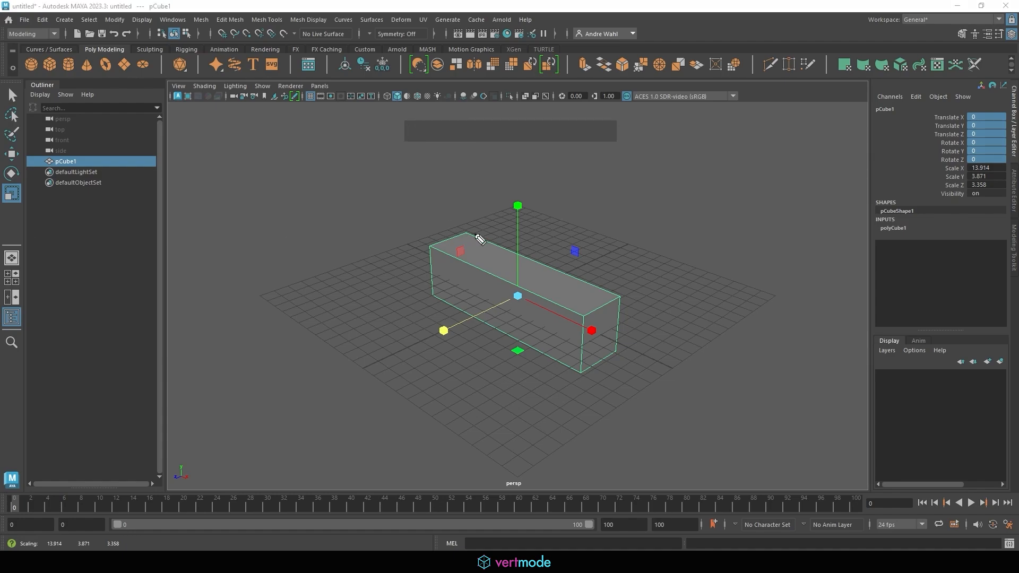
mouse_move(514, 305)
mouse_down()
mouse_move(527, 283)
mouse_move(533, 292)
mouse_move(514, 304)
mouse_move(612, 263)
mouse_move(685, 254)
mouse_move(722, 233)
mouse_move(737, 240)
mouse_up()
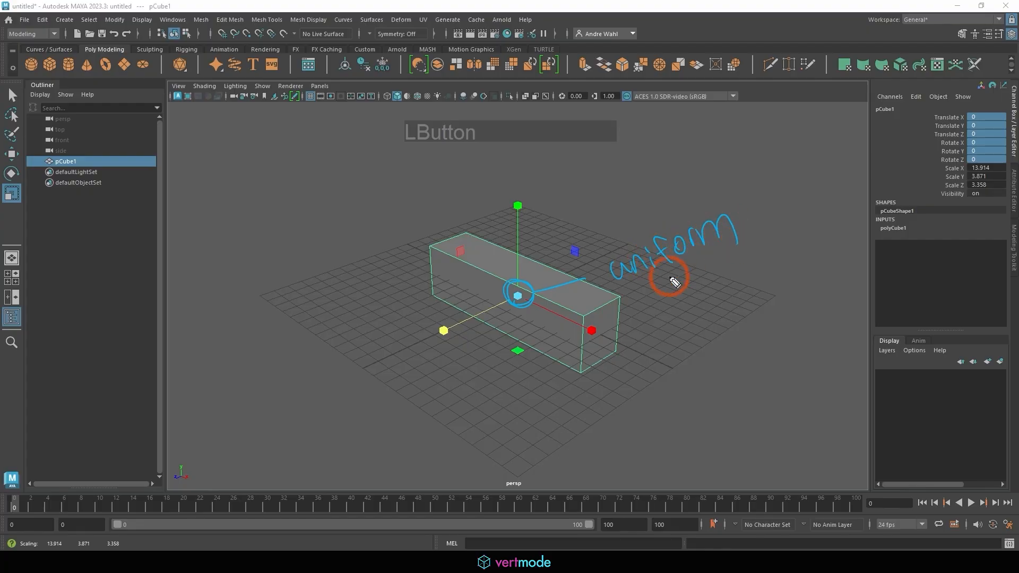
- Note 'uniform' on screen, then flatten pCube1 to Scale X 10.804, Y 1.48, Z 6.18
mouse_move(676, 280)
mouse_down()
mouse_move(732, 266)
mouse_move(748, 273)
mouse_up()
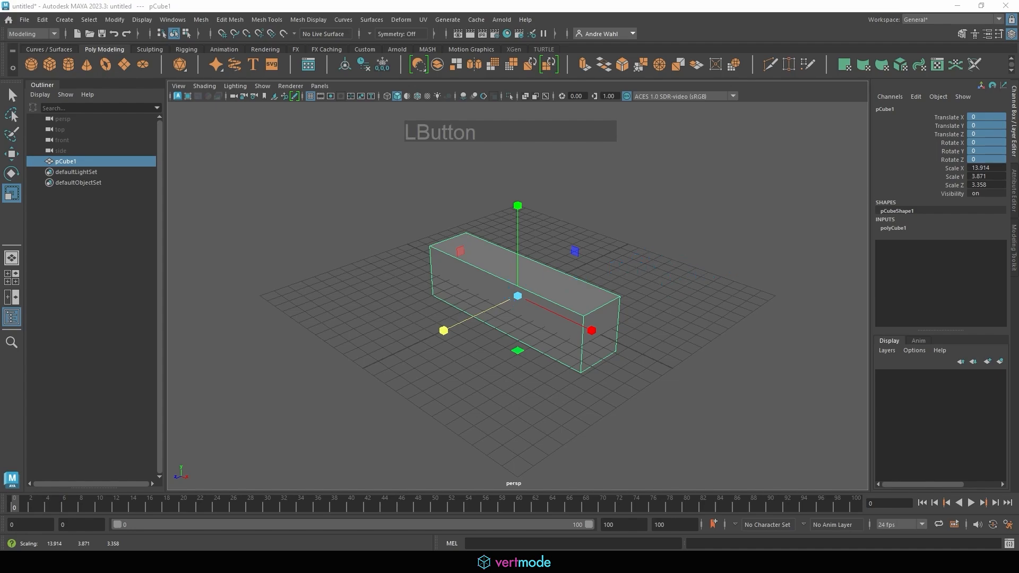
drag(517, 294, 651, 274)
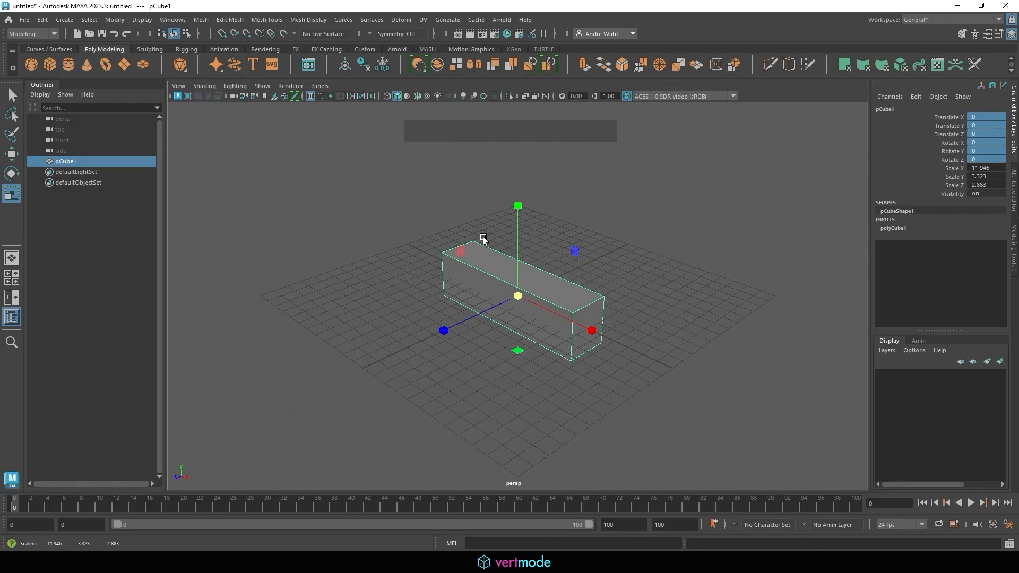
mouse_move(461, 250)
mouse_down()
mouse_move(383, 203)
mouse_move(311, 182)
mouse_move(509, 282)
mouse_move(350, 223)
mouse_move(448, 251)
mouse_up()
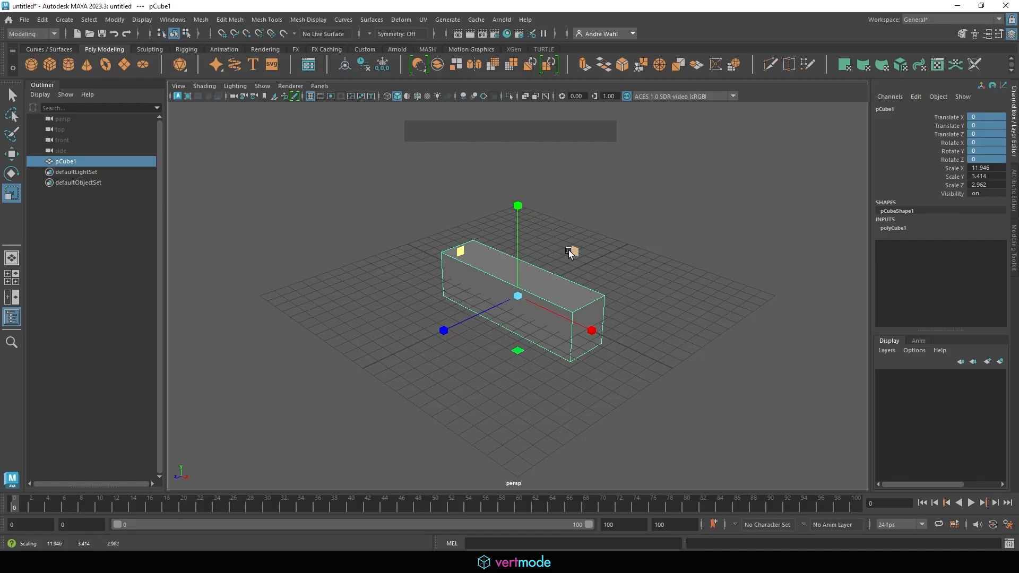
drag(568, 250, 537, 253)
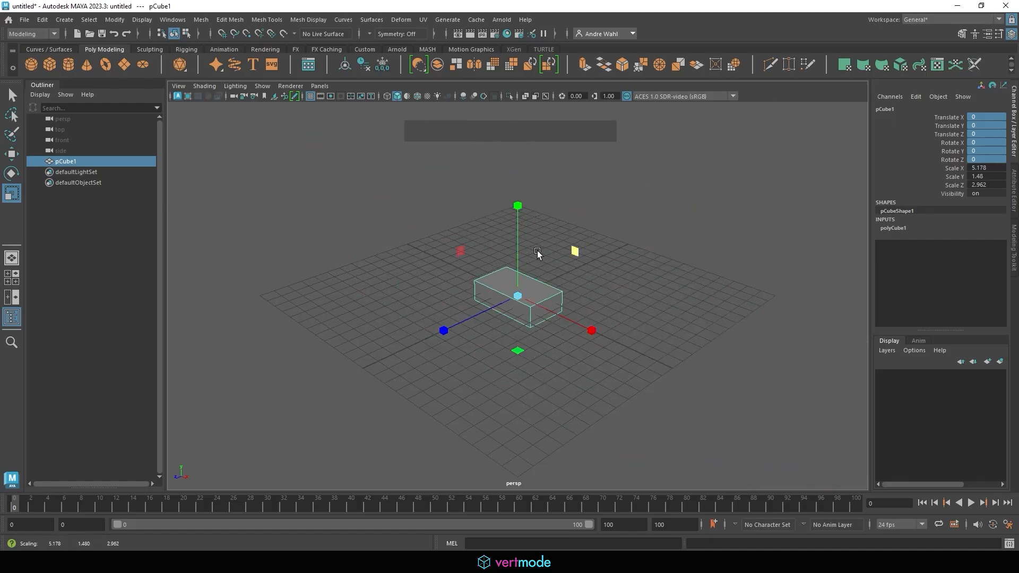
drag(519, 347, 562, 393)
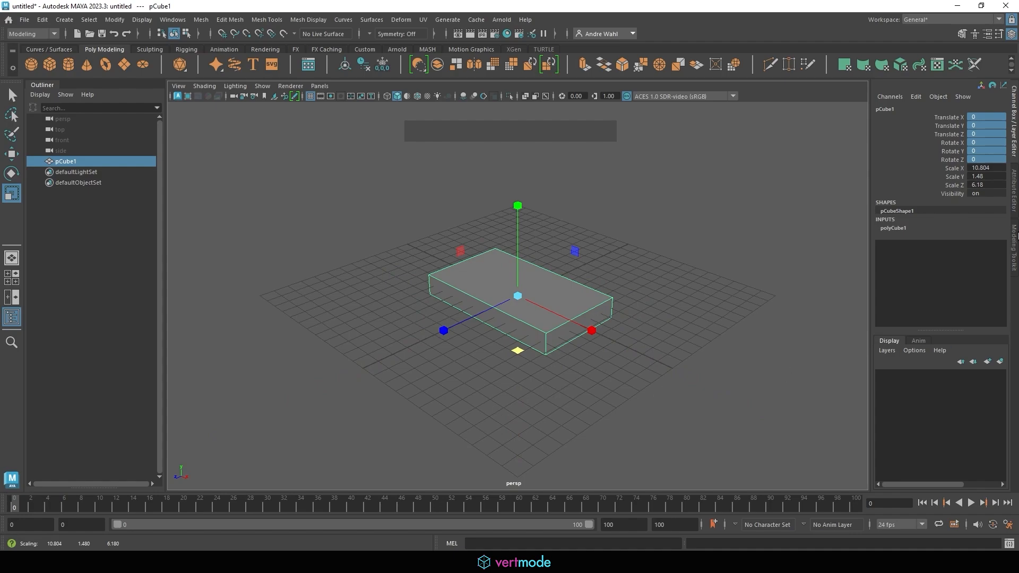
- Set Scale X, Y and Z to 0 in the Channel Box, collapsing the cube
click(984, 167)
shift+click(987, 184)
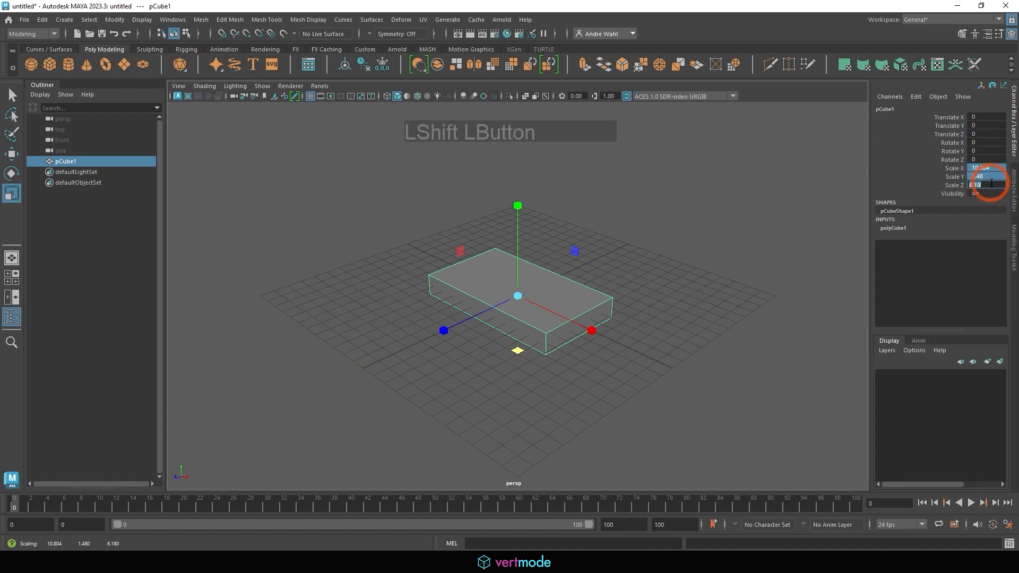
text(0)
key(KP_Enter)
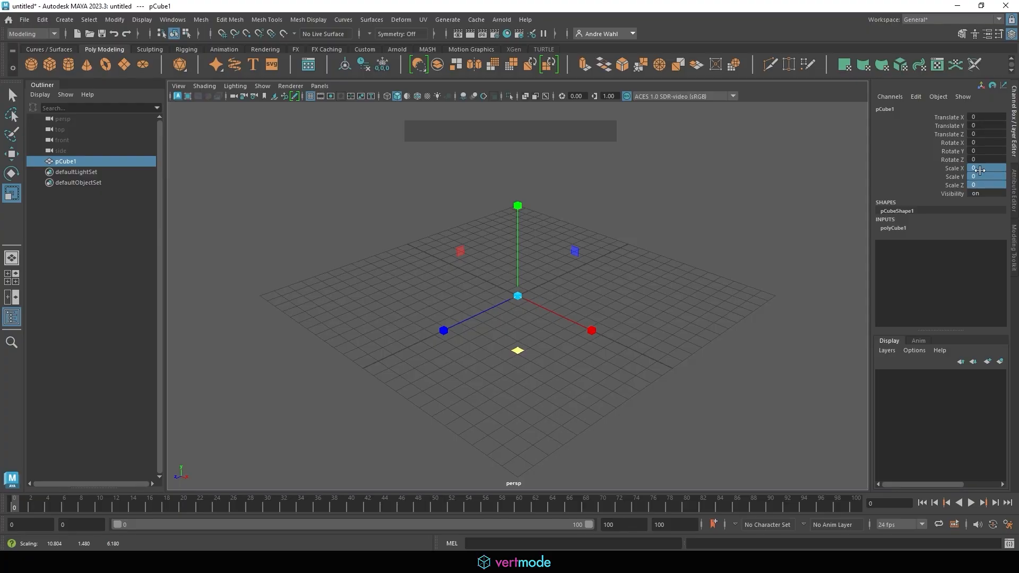
- Set all three scale values back to 1
shift+click(978, 185)
text(1)
key(Return)
- Shrink the cube uniformly, then restore Scale X, Y and Z to 1 again
drag(517, 295, 733, 270)
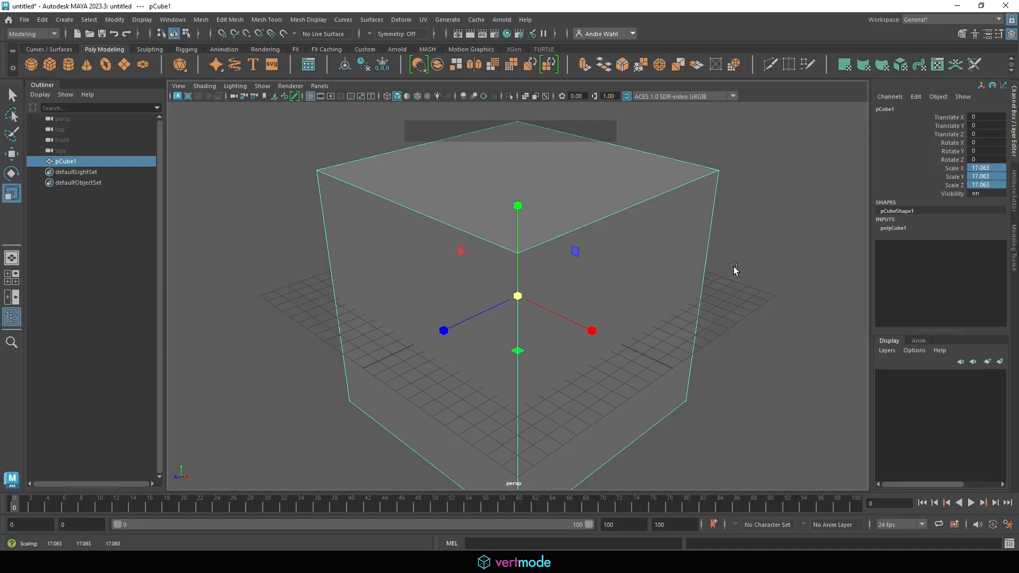
click(981, 167)
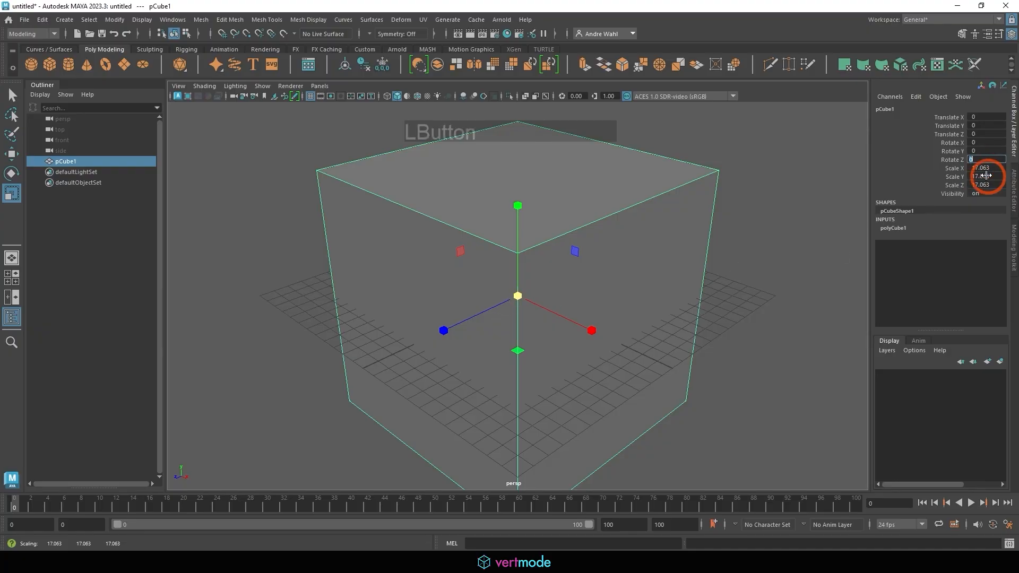
shift+click(986, 186)
text(1)
key(KP_Enter)
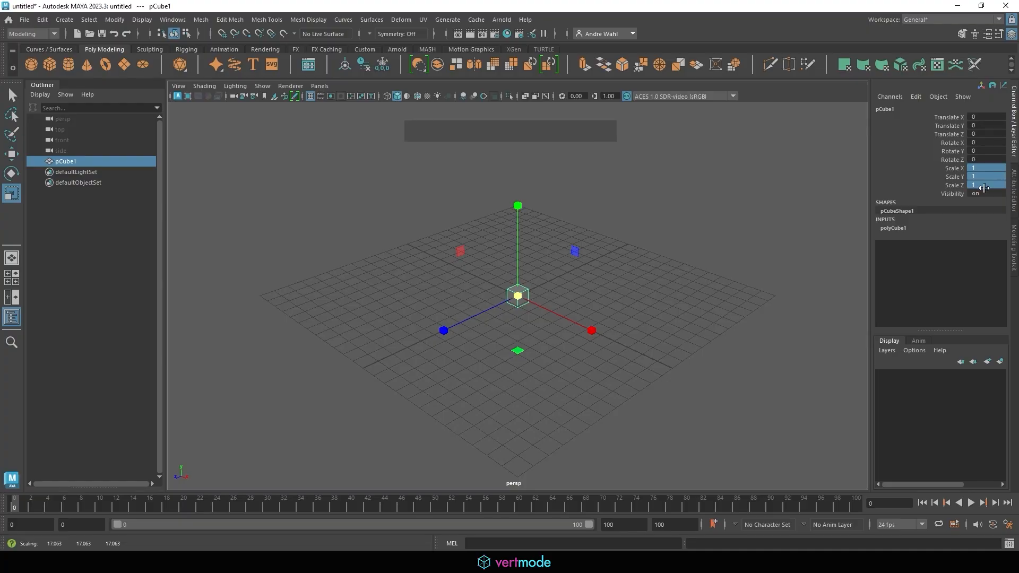
click(1, 194)
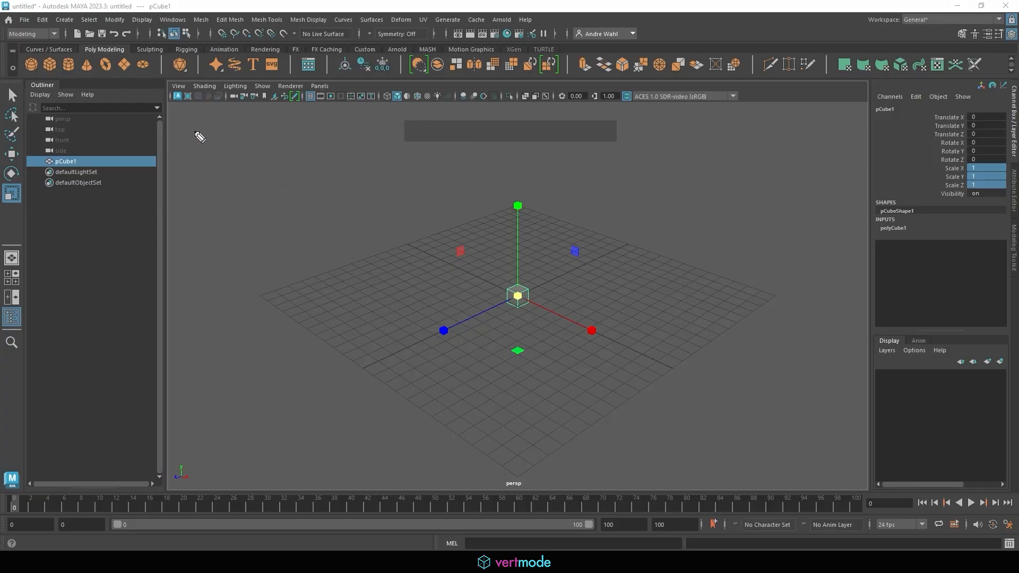
drag(195, 132, 222, 132)
mouse_move(232, 142)
mouse_down()
mouse_move(266, 136)
mouse_move(285, 150)
mouse_move(319, 139)
mouse_move(343, 152)
mouse_up()
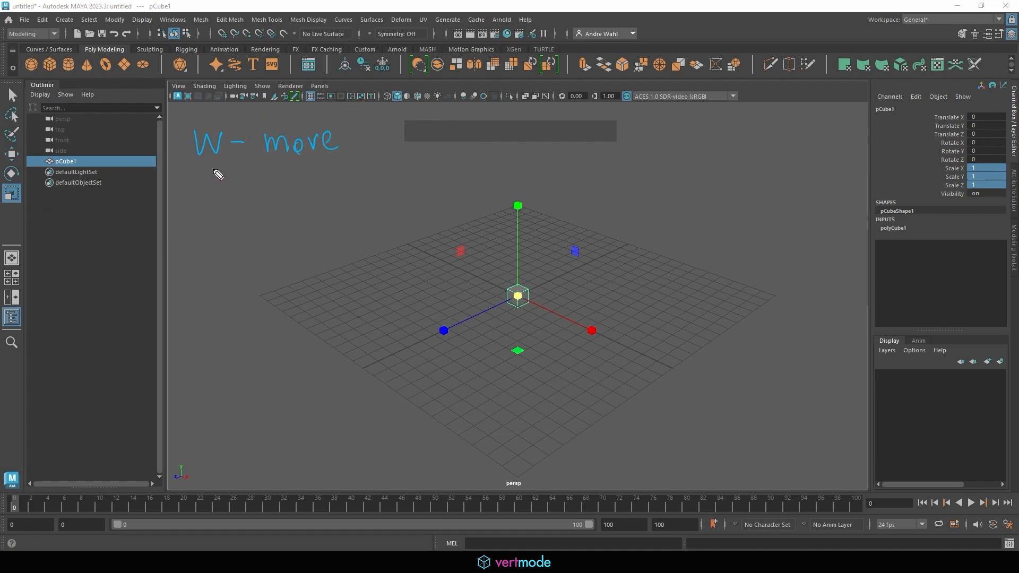
mouse_move(219, 174)
mouse_down()
mouse_move(213, 189)
mouse_move(234, 175)
mouse_move(276, 187)
mouse_move(367, 178)
mouse_up()
drag(207, 221, 206, 247)
mouse_move(205, 223)
mouse_down()
mouse_move(224, 247)
mouse_move(246, 237)
mouse_move(278, 243)
mouse_move(320, 218)
mouse_move(343, 235)
mouse_up()
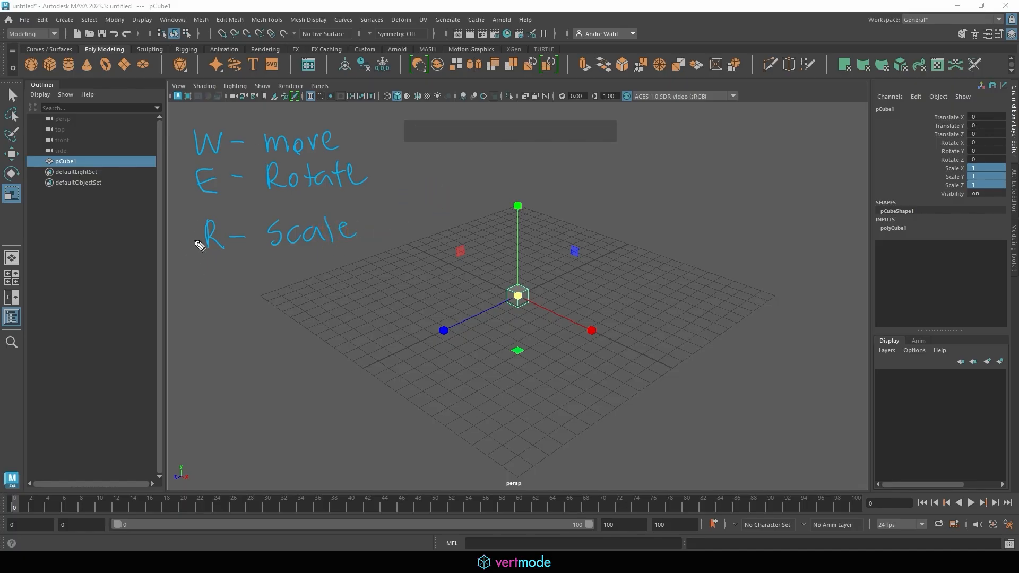
mouse_move(190, 249)
mouse_down()
mouse_move(180, 133)
mouse_move(231, 123)
mouse_move(236, 247)
mouse_move(192, 257)
mouse_up()
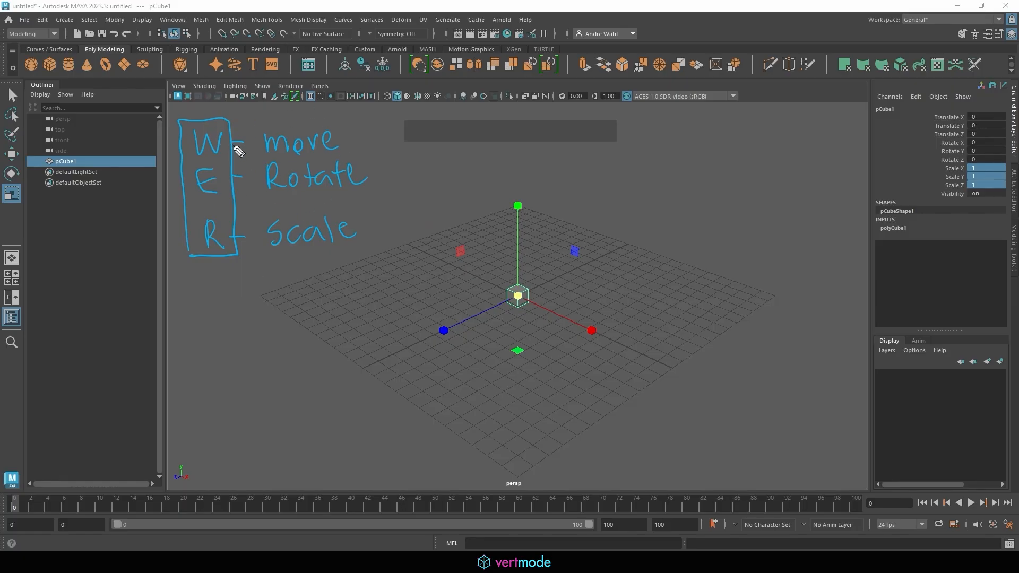
mouse_move(199, 112)
mouse_down()
mouse_move(225, 98)
mouse_move(212, 93)
mouse_move(269, 102)
mouse_move(290, 120)
mouse_move(307, 111)
mouse_up()
drag(315, 103, 323, 112)
drag(316, 104, 335, 101)
mouse_move(6, 100)
mouse_down()
mouse_move(28, 109)
mouse_move(16, 83)
mouse_move(4, 103)
mouse_up()
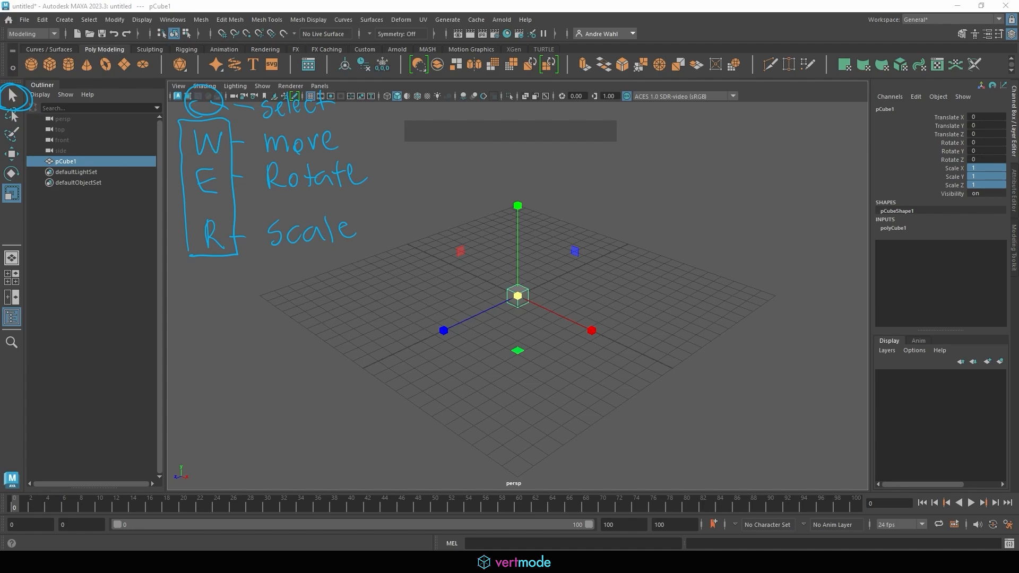
- Deselect everything, then reselect pCube1 with the Select tool (Q)
click(216, 197)
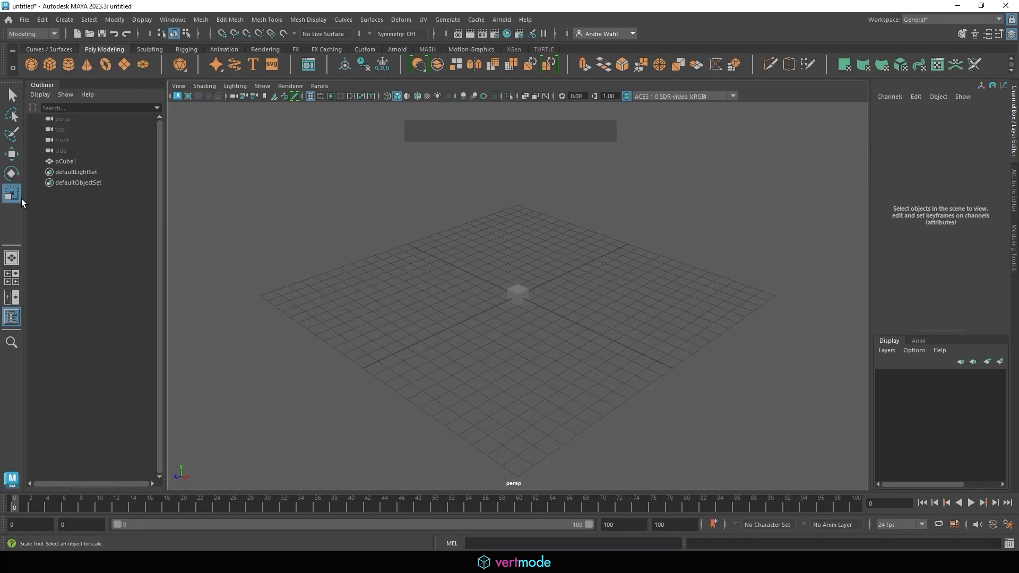
click(302, 208)
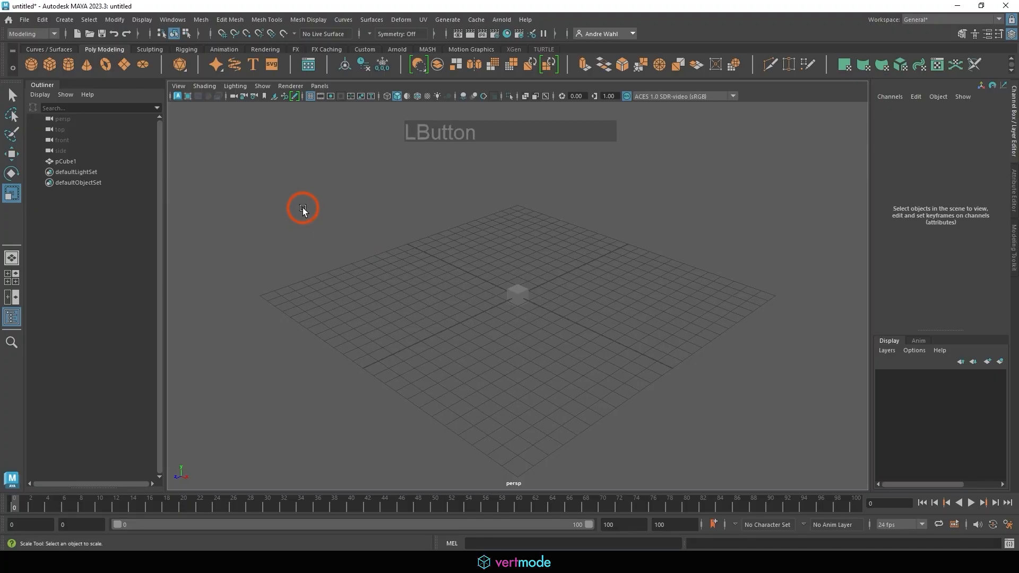
key(q)
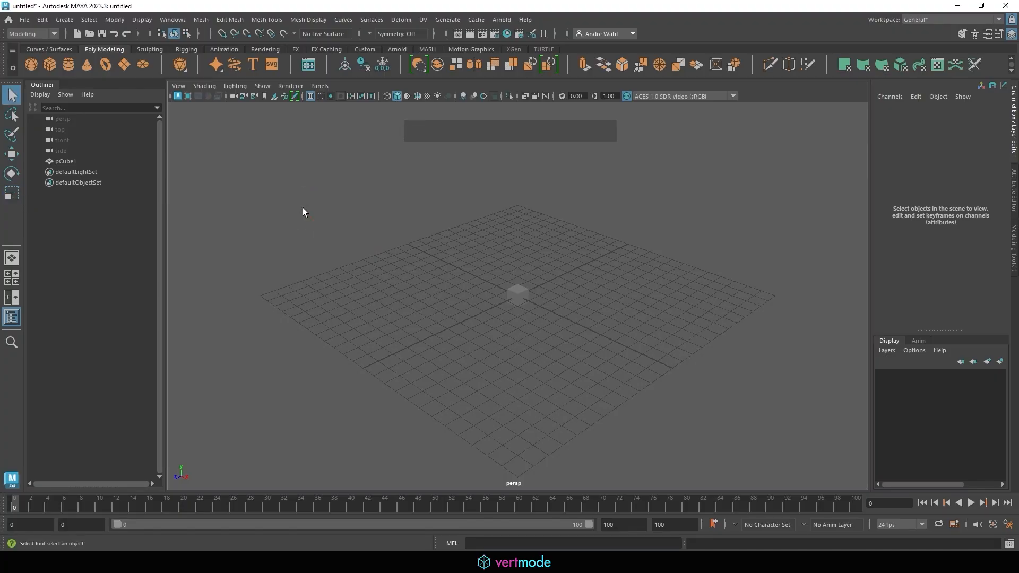
click(513, 292)
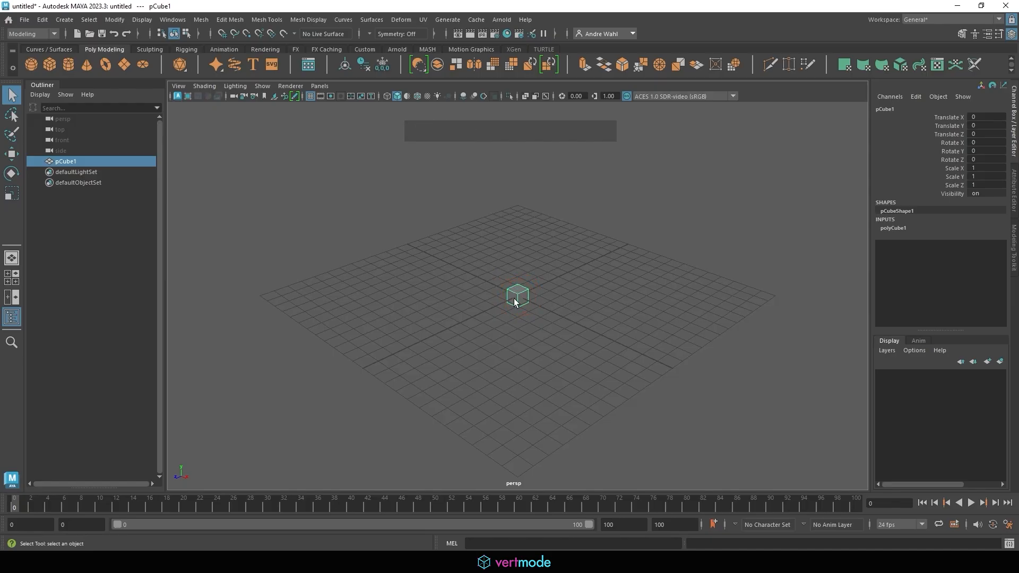
- Move the cube up and to the left, then rotate it freely to a tilted angle
key(w)
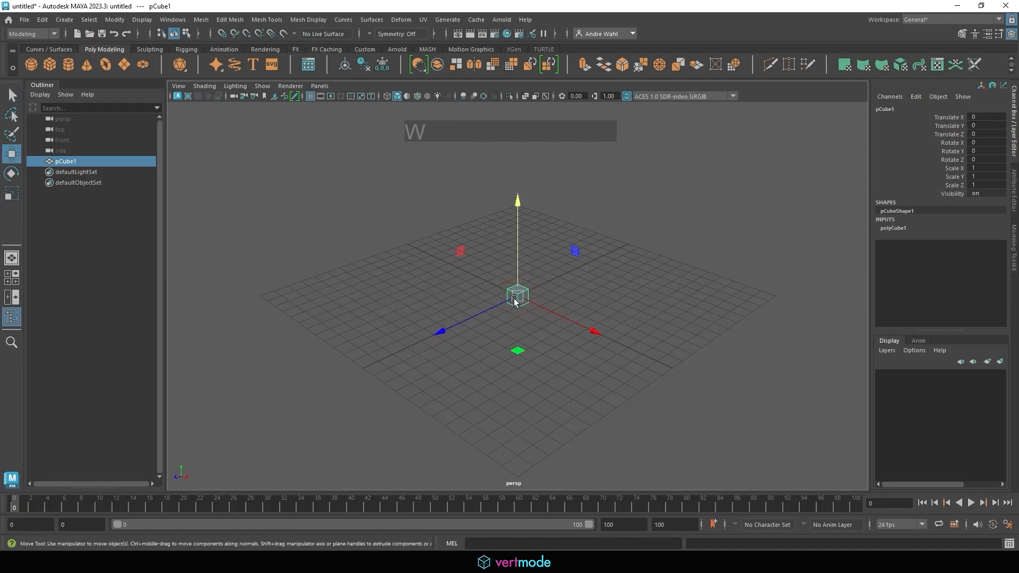
drag(518, 297, 300, 250)
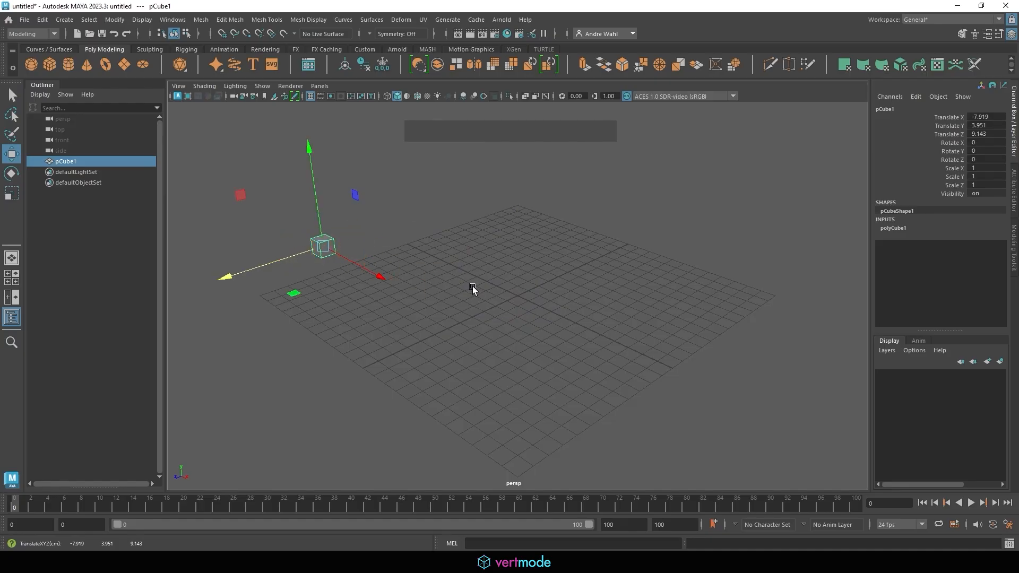
key(e)
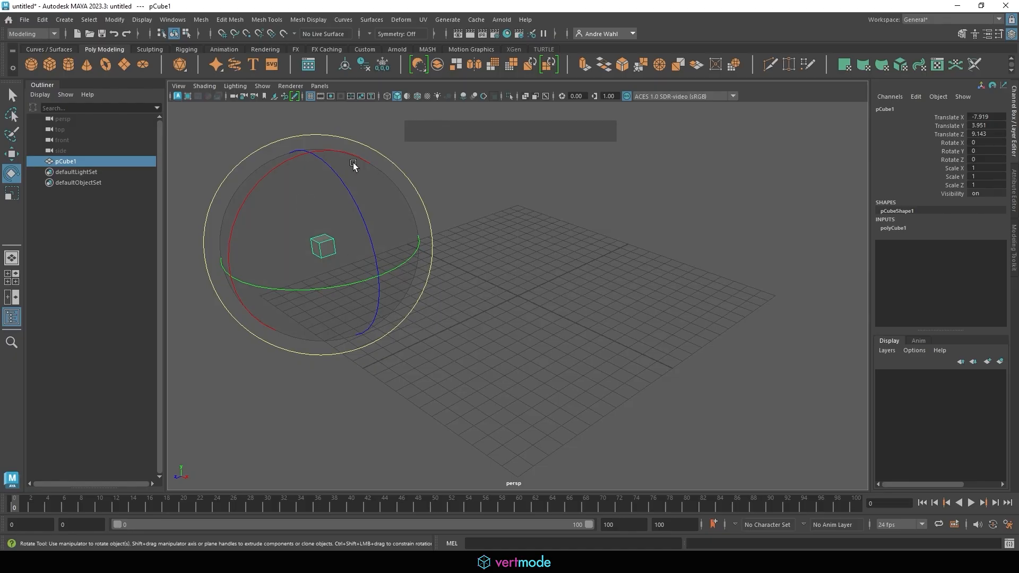
drag(337, 182, 353, 233)
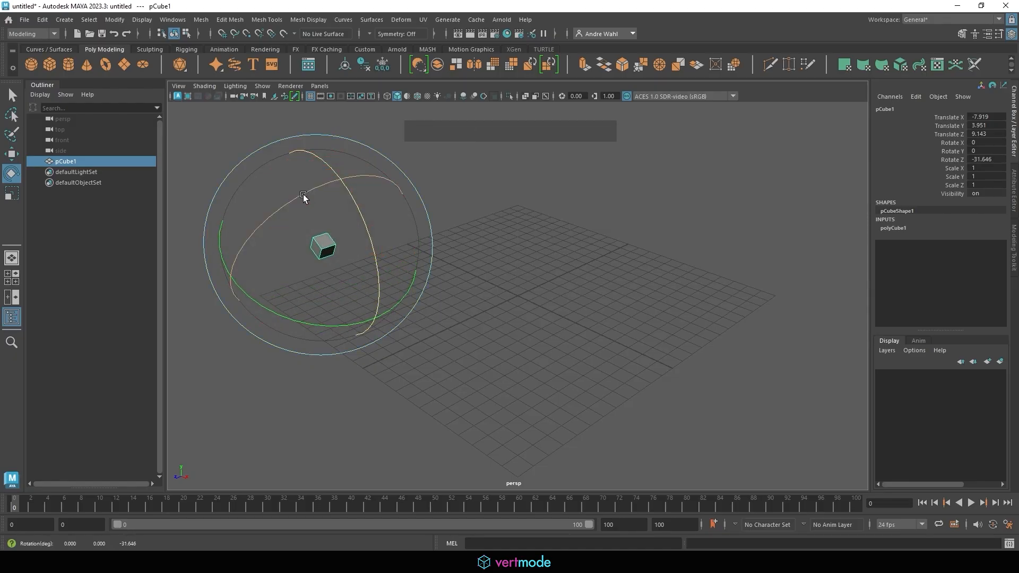
drag(305, 196, 348, 240)
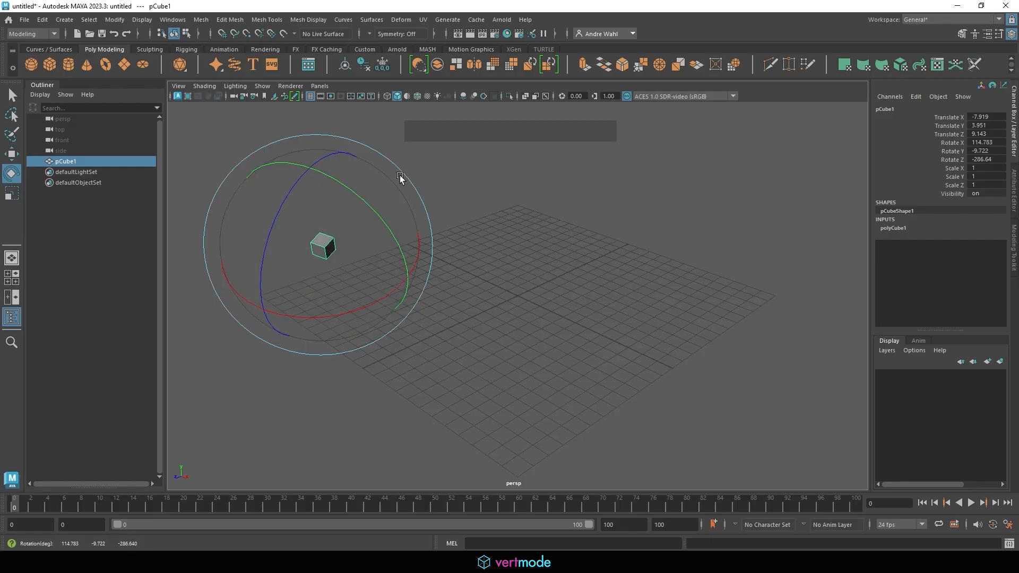
mouse_move(402, 171)
mouse_down()
mouse_move(424, 210)
mouse_move(380, 165)
mouse_move(416, 244)
mouse_move(405, 180)
mouse_up()
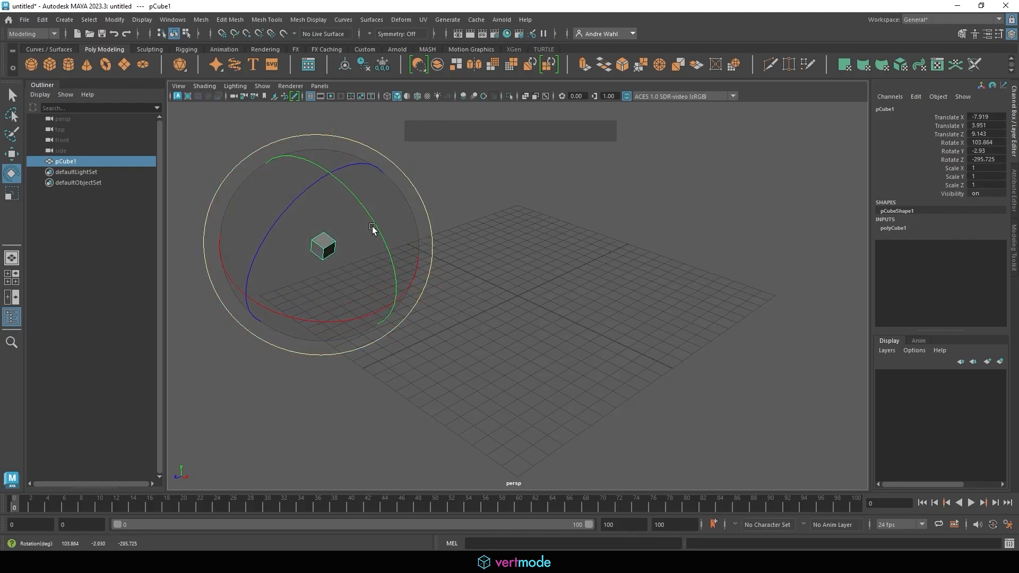
drag(330, 246, 354, 227)
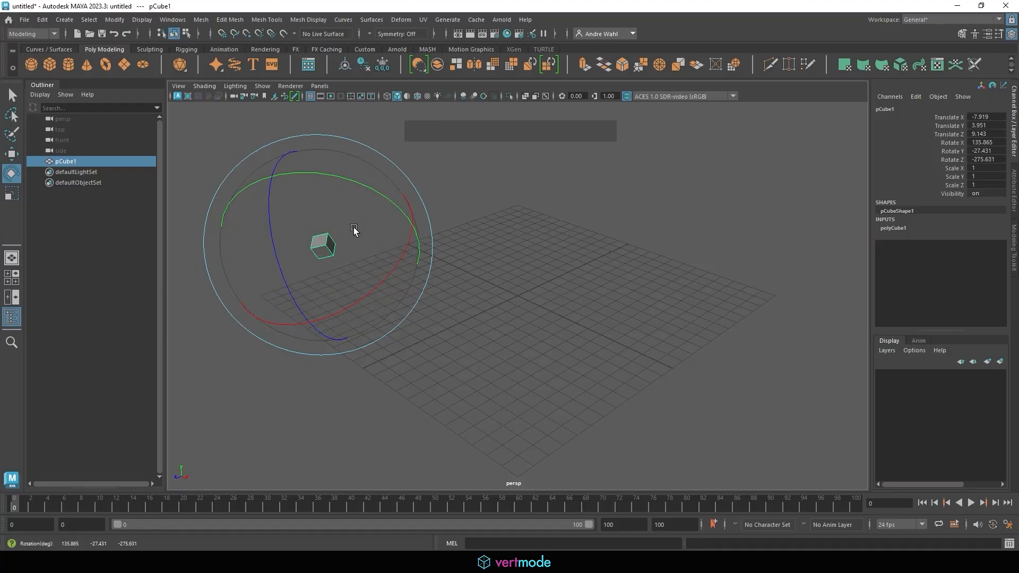
- Stretch the cube along X, Z and Y, then uniformly, to scale 12.755, 5.799, 9.127
key(r)
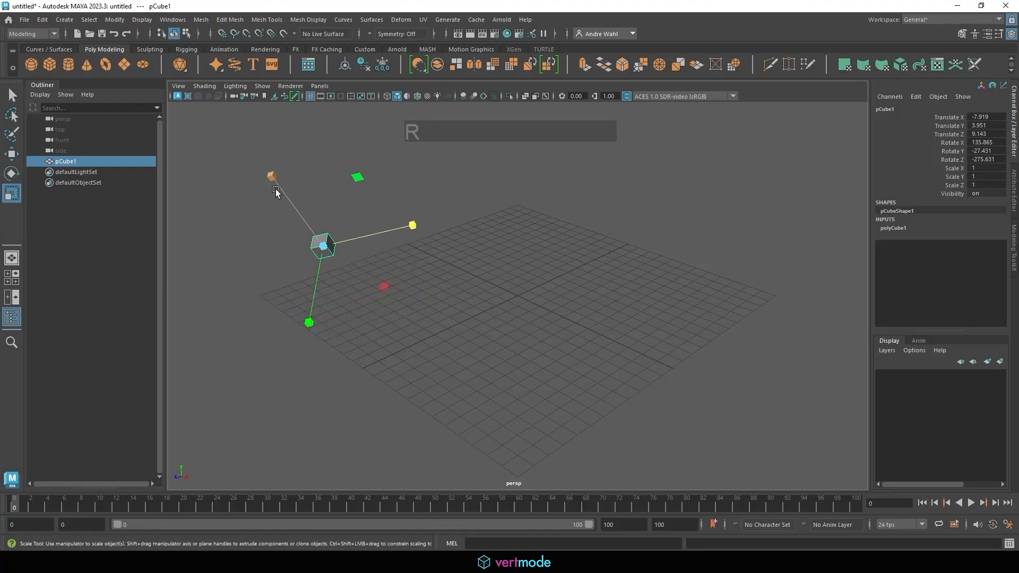
drag(273, 180, 194, 82)
drag(413, 225, 643, 179)
drag(309, 322, 290, 424)
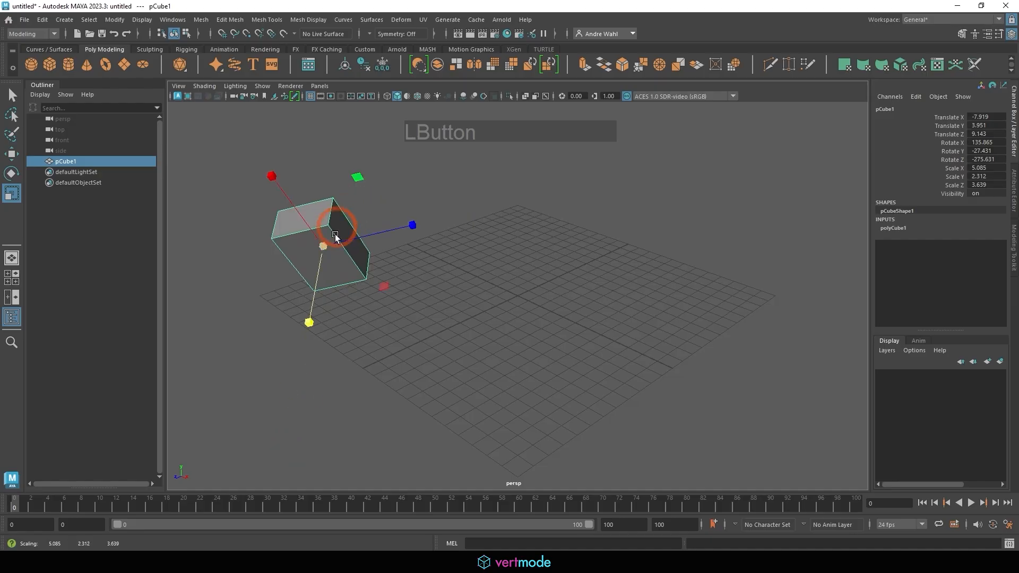
drag(335, 234, 440, 218)
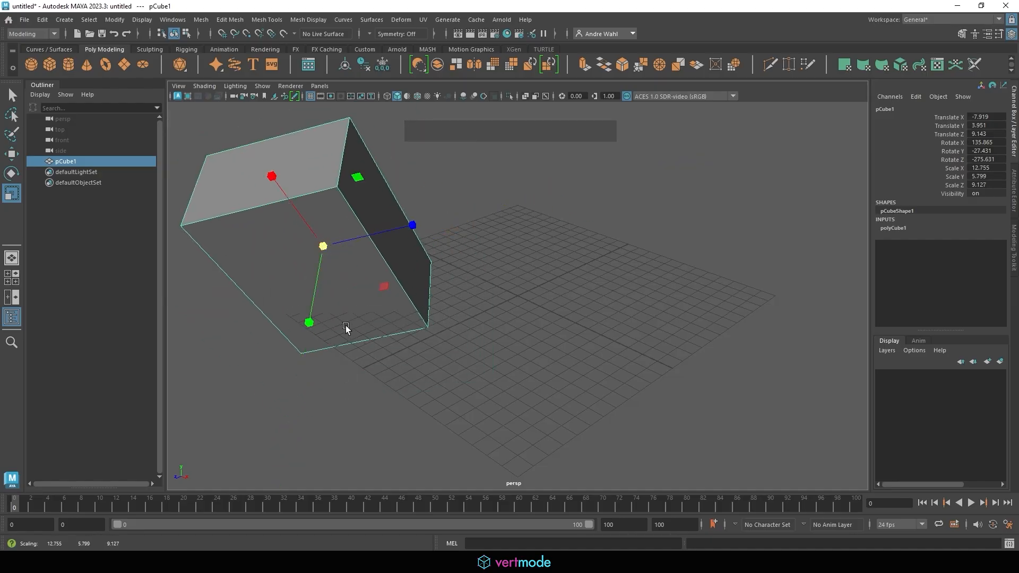
- Cycle repeatedly through the Q, W, E and R tool hotkeys
key(w)
key(e)
key(r)
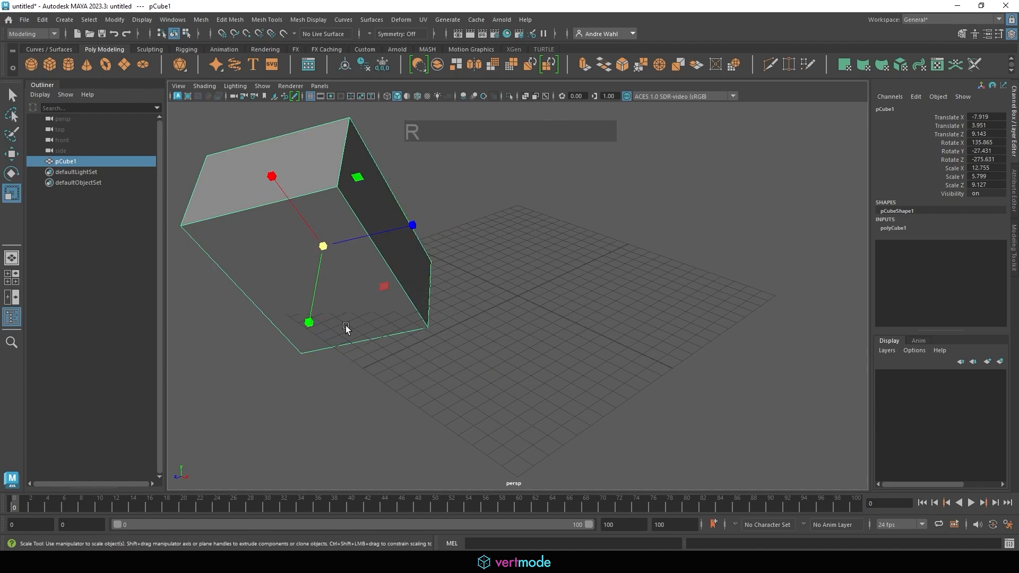
key(q)
key(e)
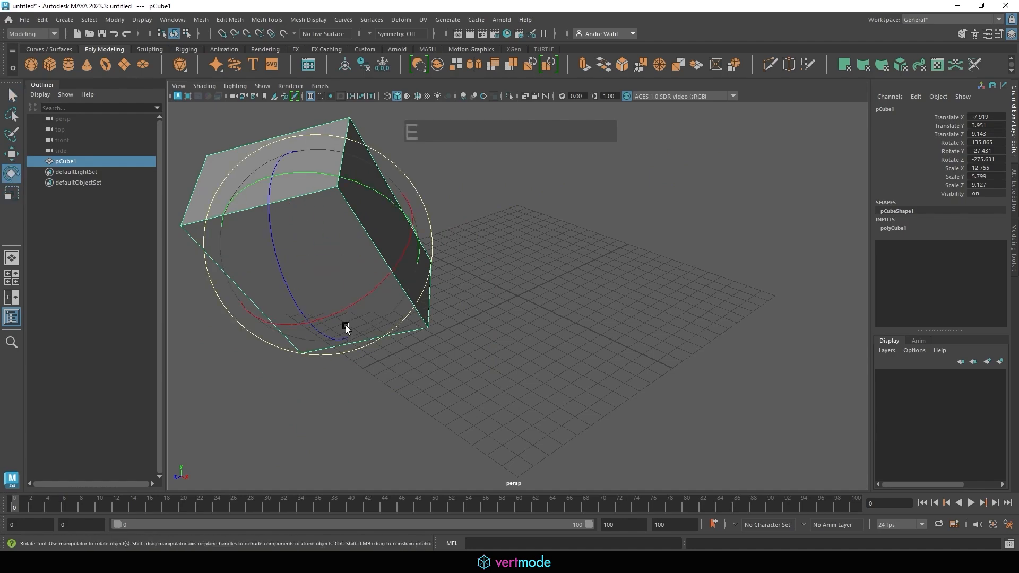
key(r)
key(q)
key(e)
key(r)
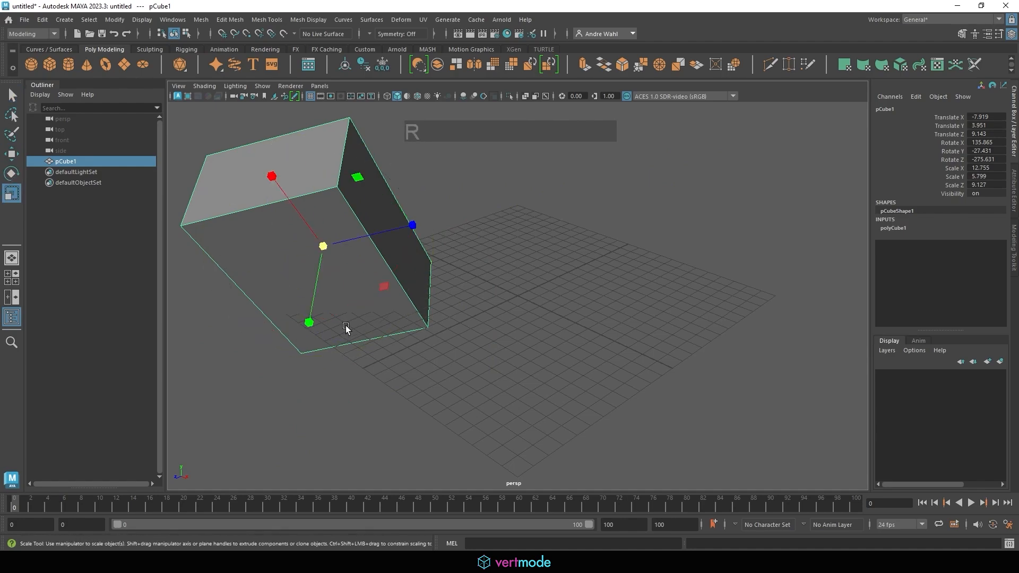
key(q)
key(w)
key(e)
key(r)
key(q)
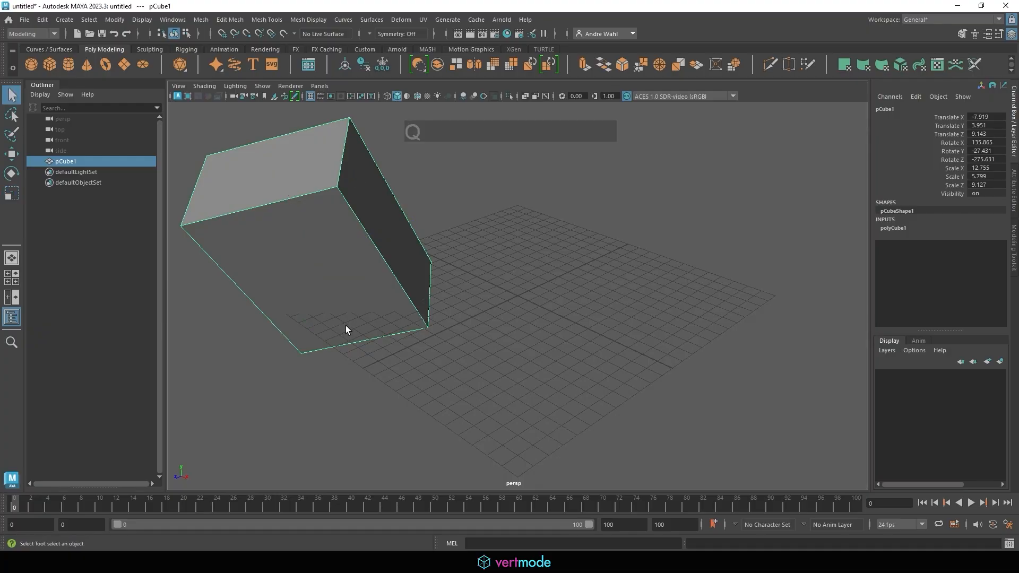
key(w)
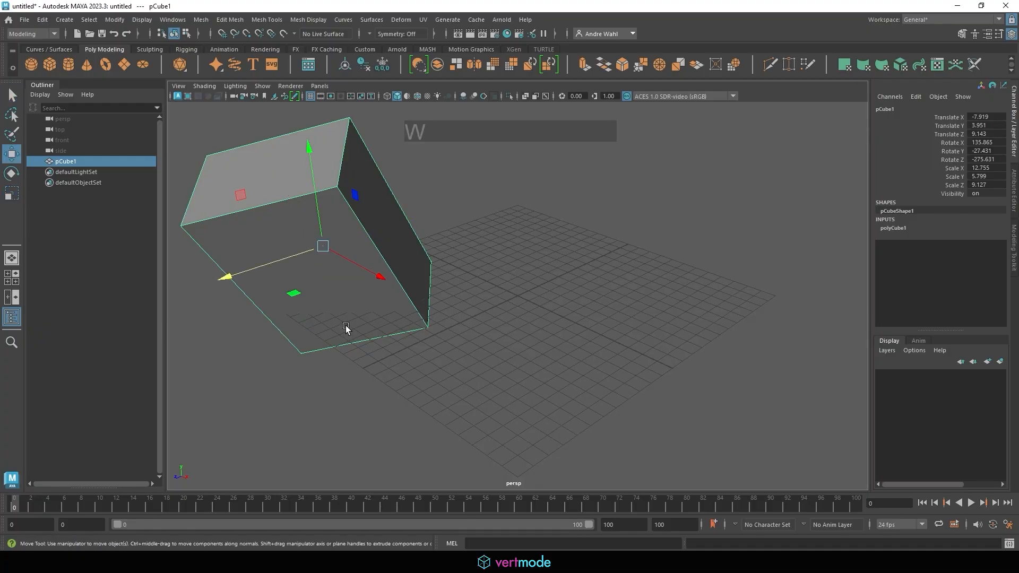
key(e)
key(r)
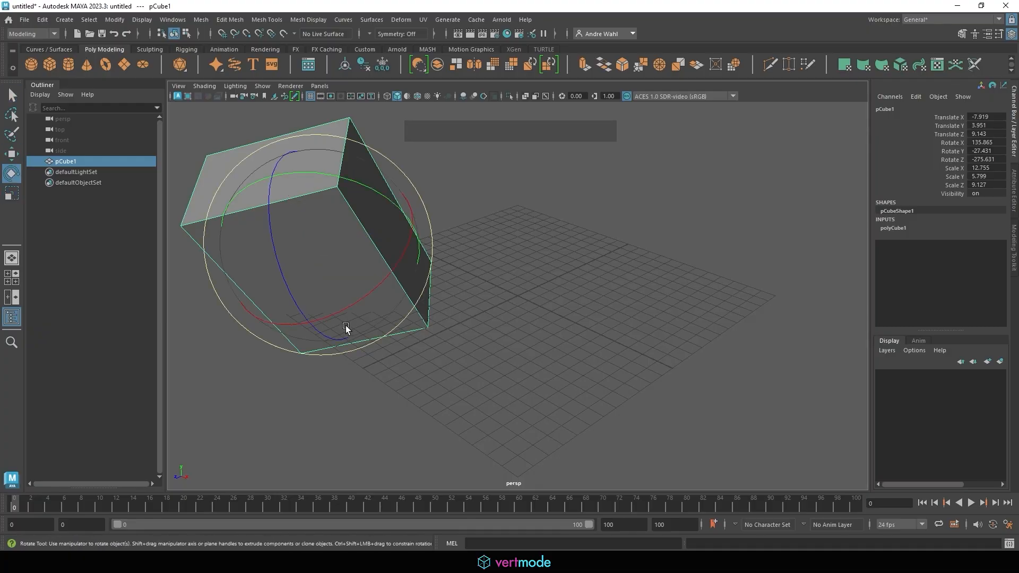